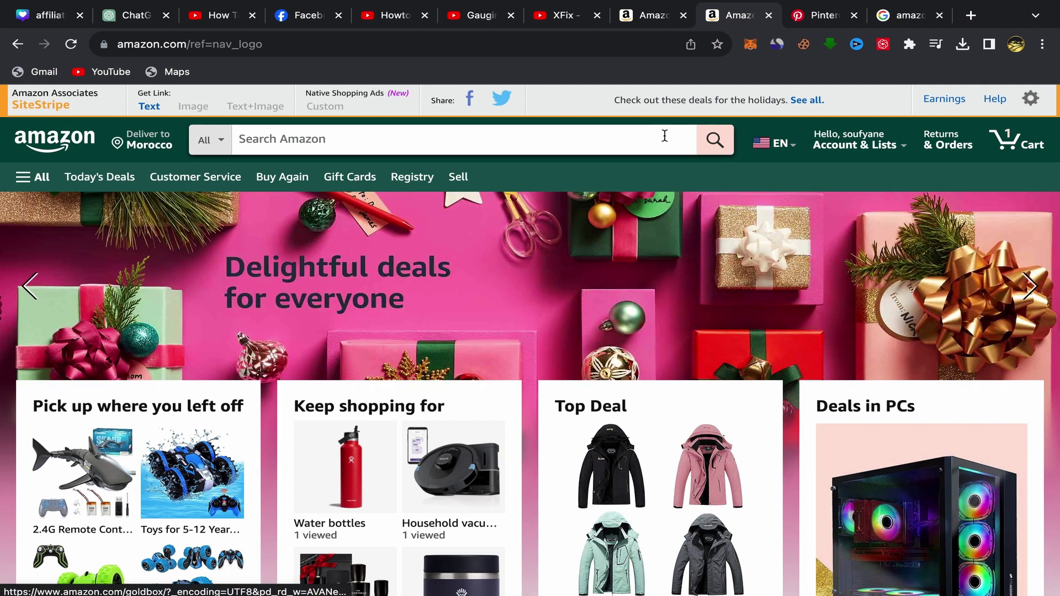
# Step: Show the Associates home dashboard's 30-day earnings overview ($0.00 commissions, 0 clicks) and monthly summary
pyautogui.click(656, 24)
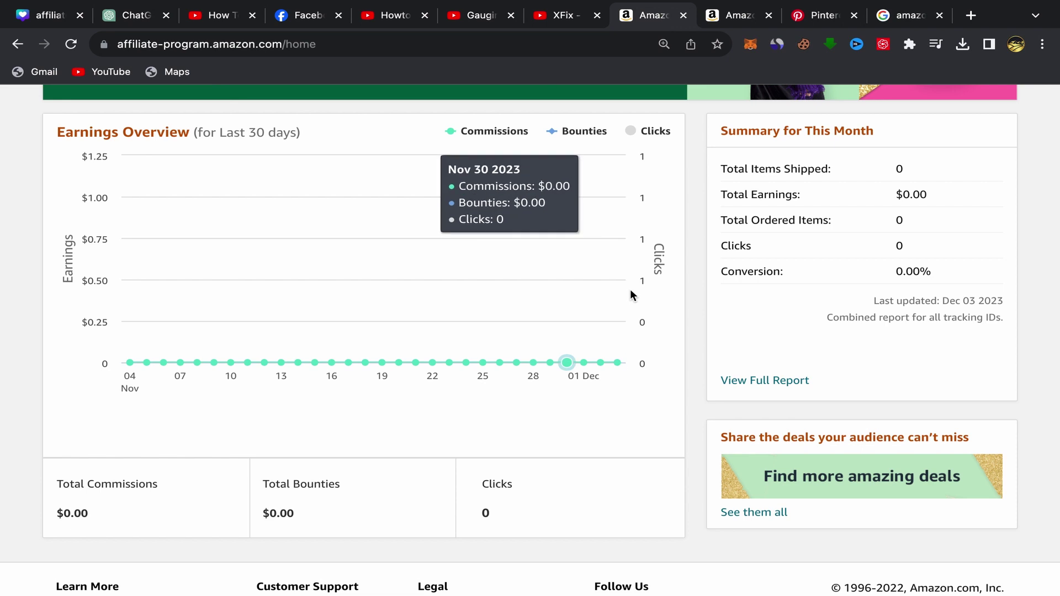
pyautogui.scroll(10, 631, 293)
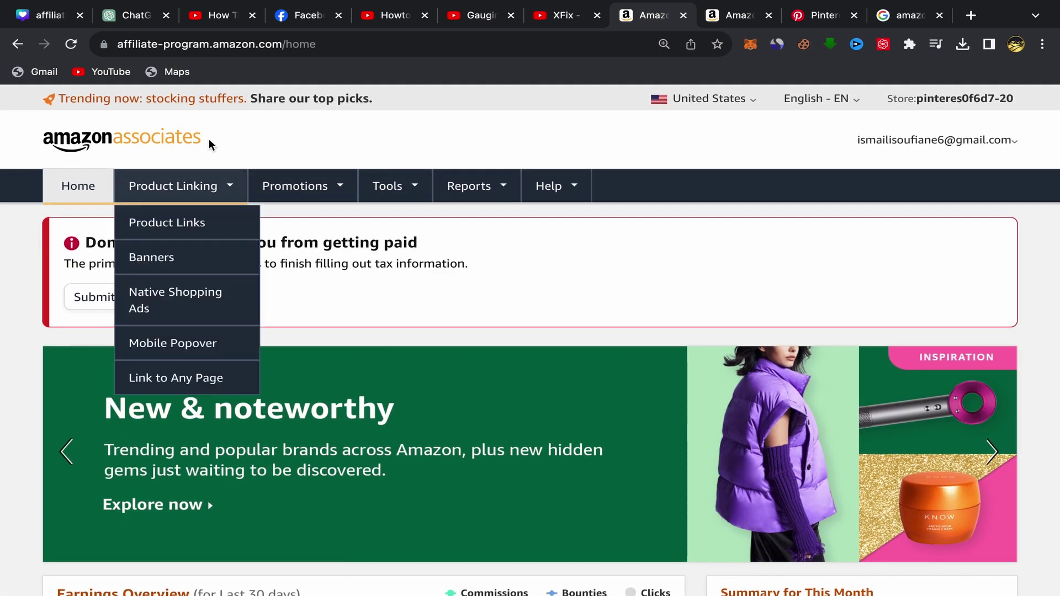
pyautogui.scroll(-7, 587, 244)
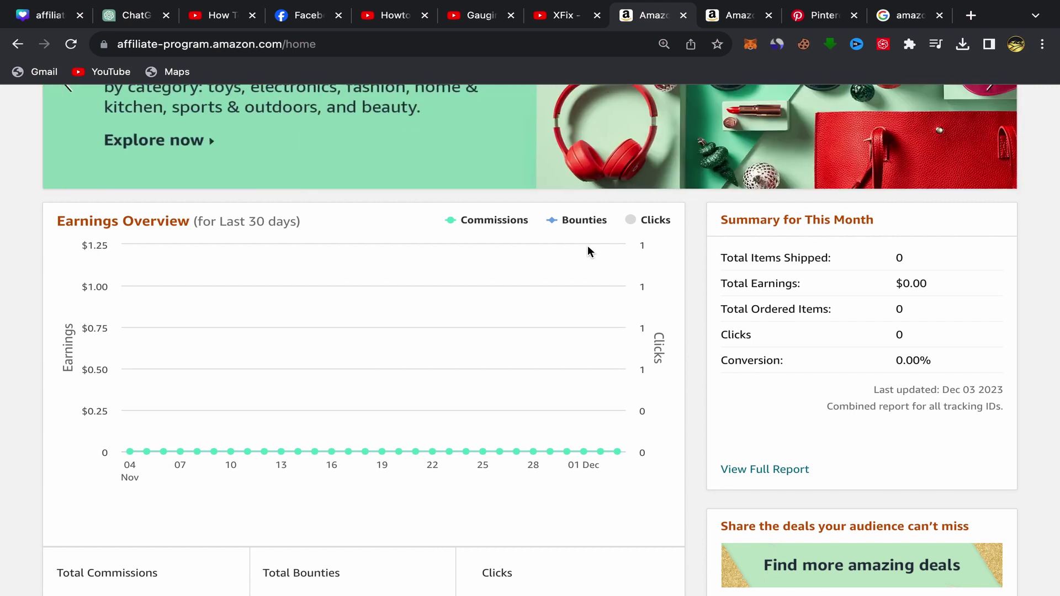
pyautogui.scroll(-2, 587, 245)
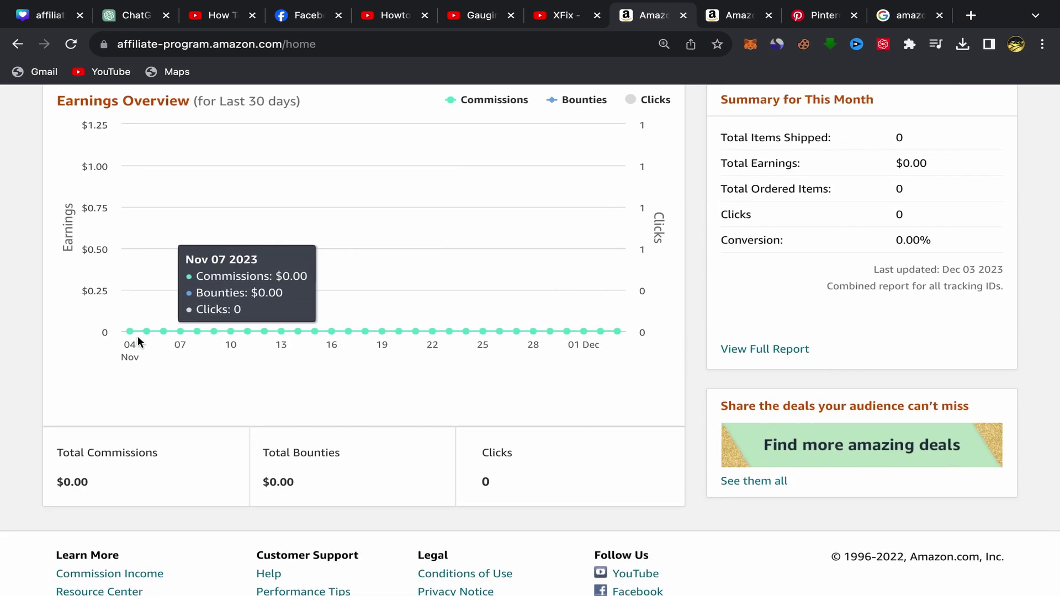
pyautogui.scroll(-2, 87, 378)
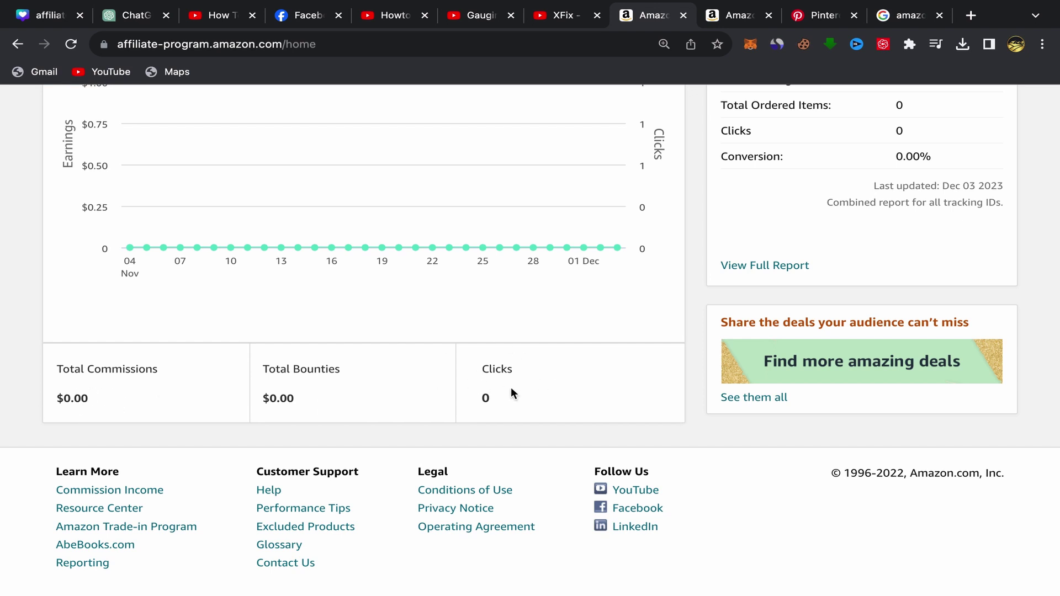
pyautogui.scroll(3, 696, 319)
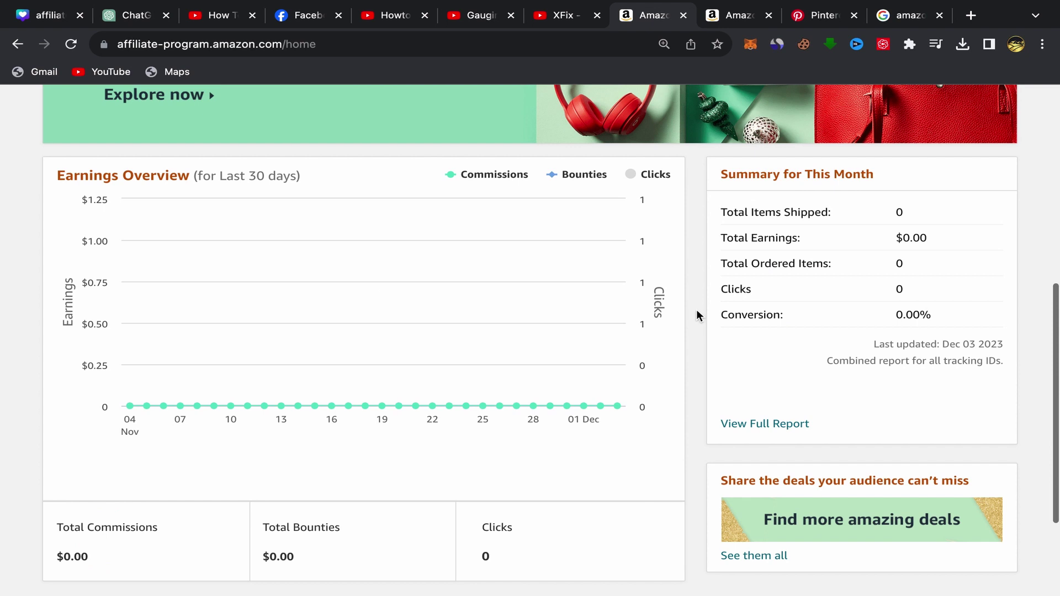
pyautogui.click(908, 16)
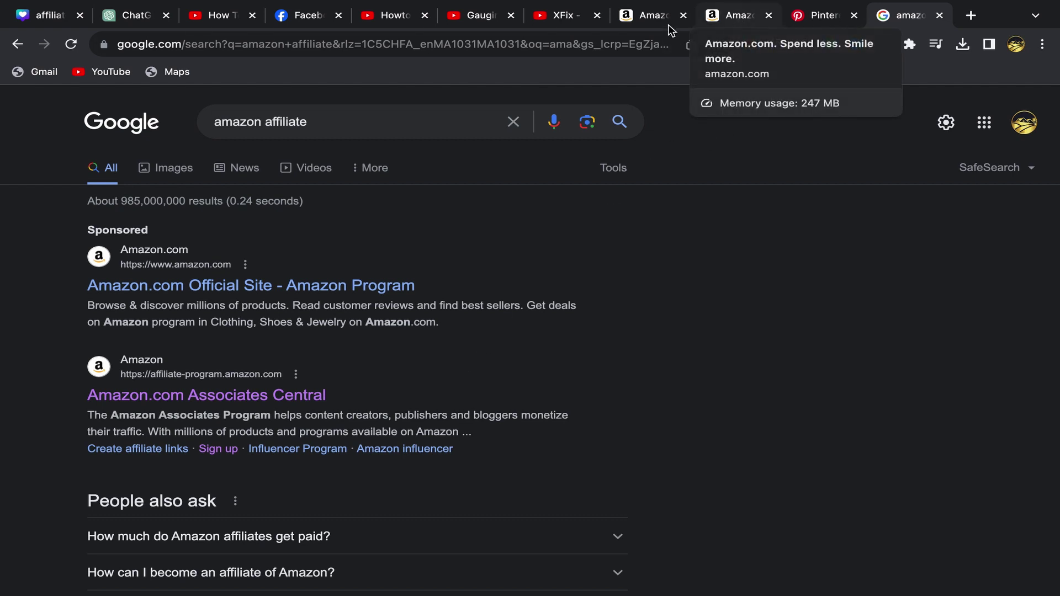
pyautogui.click(653, 13)
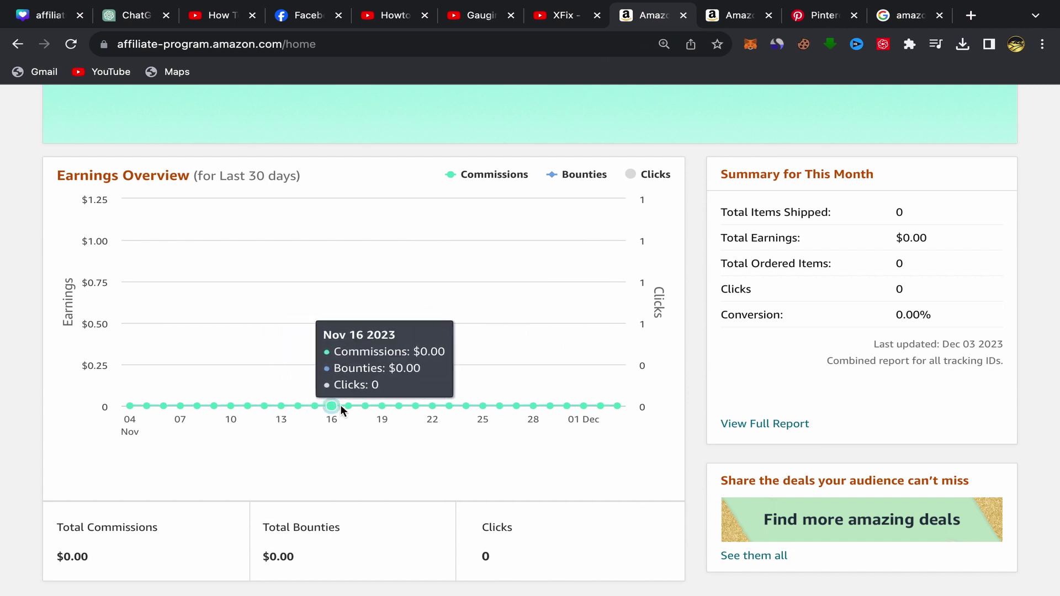
pyautogui.scroll(8, 474, 388)
pyautogui.scroll(-8, 475, 394)
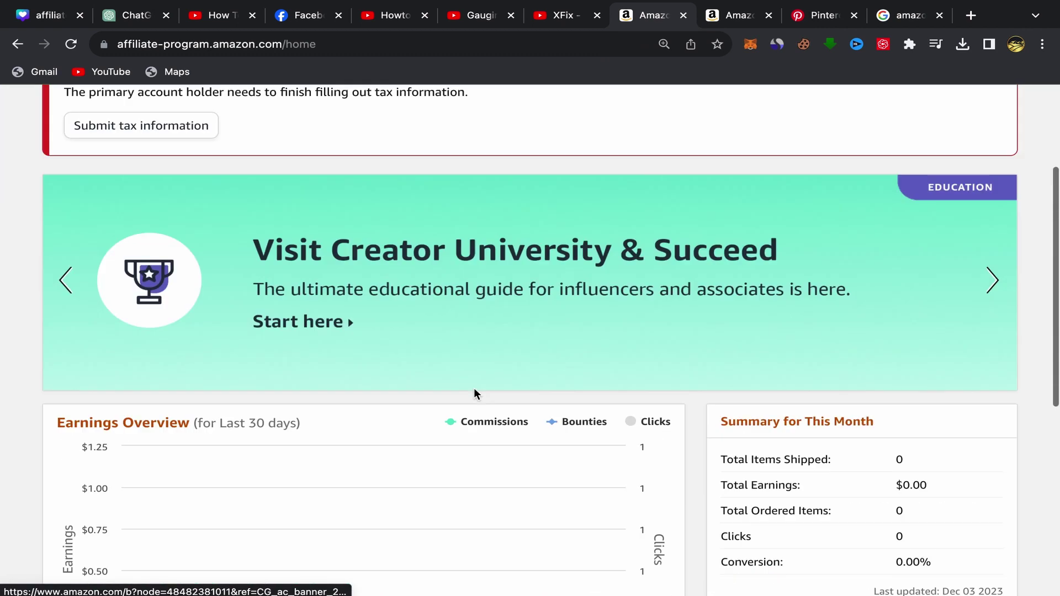
pyautogui.scroll(3, 474, 393)
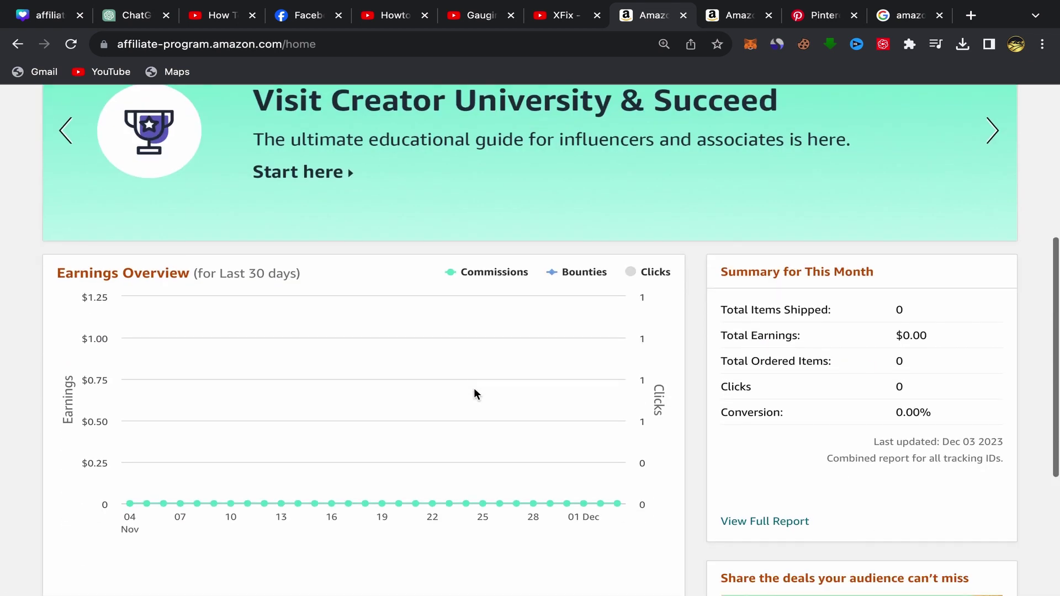
pyautogui.scroll(-1, 474, 393)
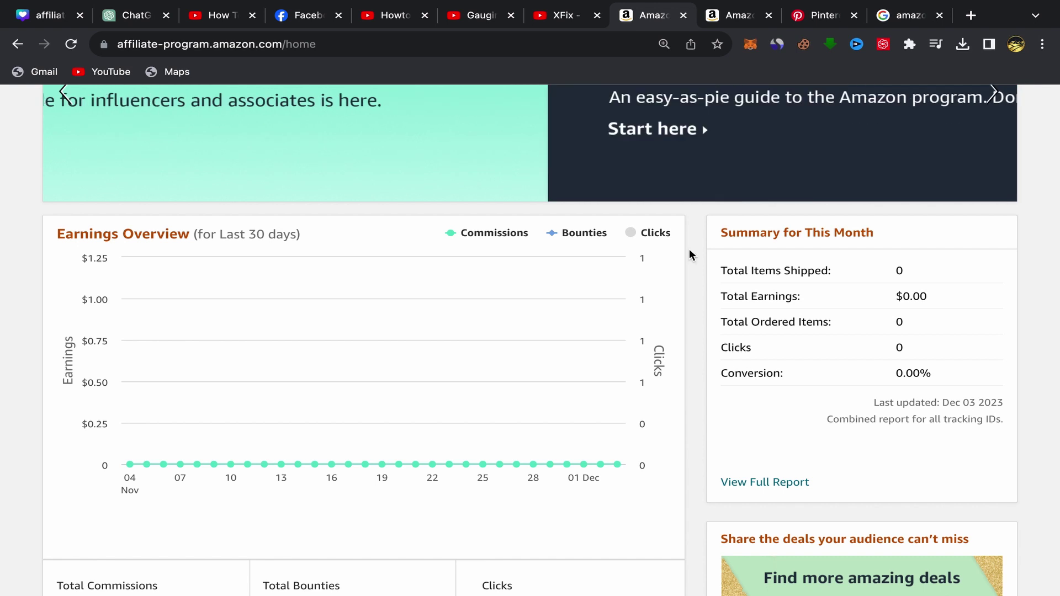
# Step: Open Amazon's Luxury beauty results from the 'More smiles, for less' homepage section
pyautogui.click(737, 17)
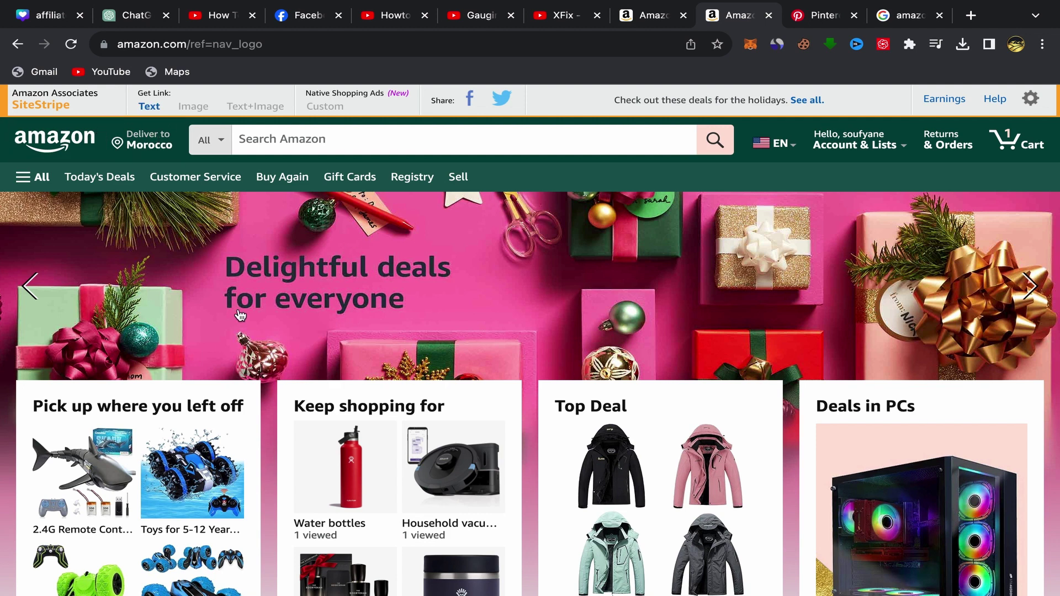
pyautogui.scroll(-4, 526, 422)
pyautogui.scroll(-8, 525, 419)
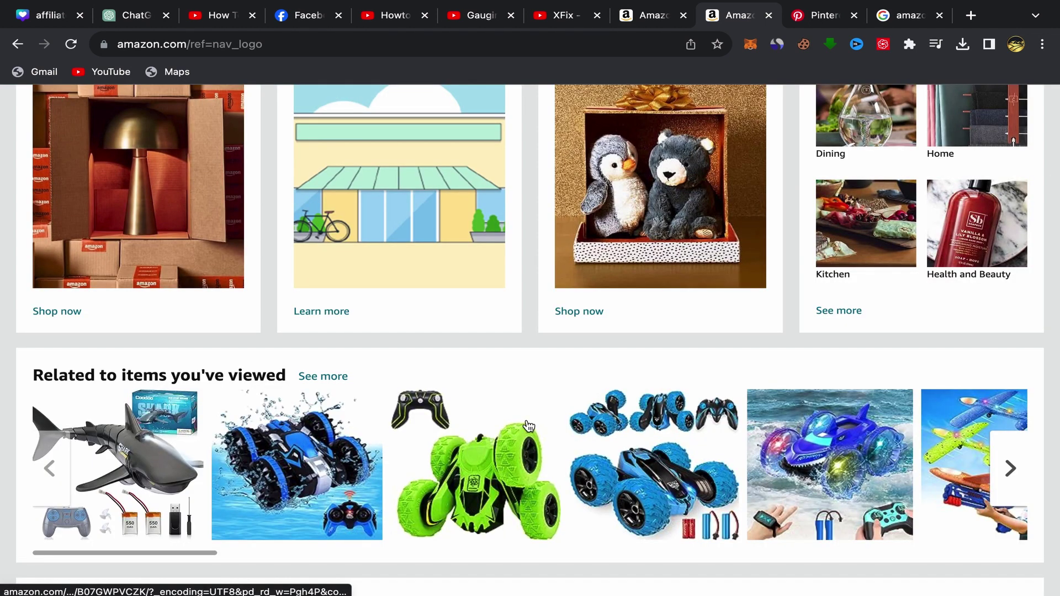
pyautogui.scroll(-4, 527, 425)
pyautogui.scroll(-6, 527, 425)
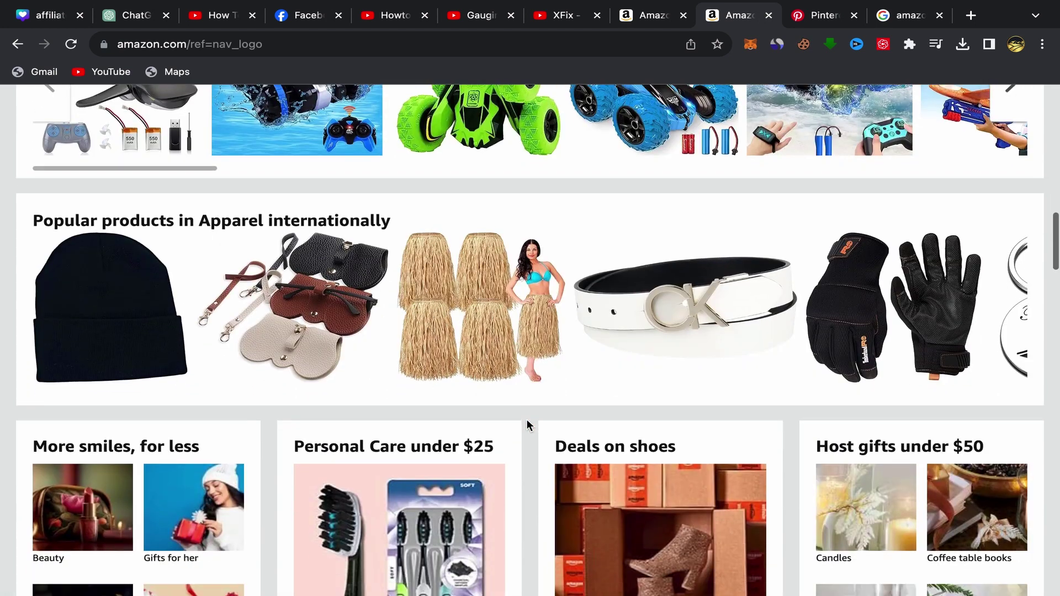
pyautogui.scroll(-4, 528, 424)
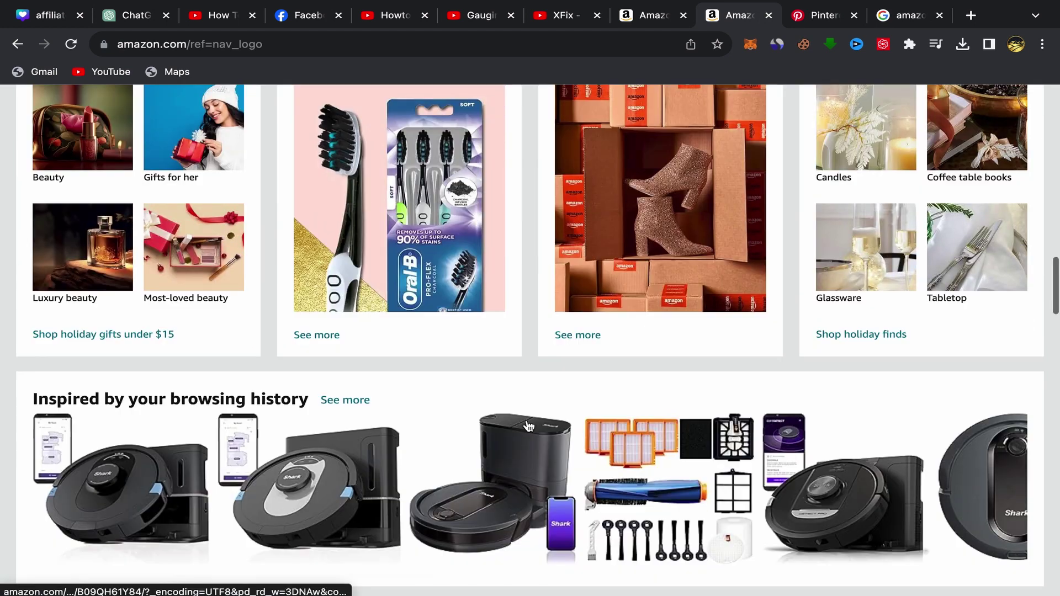
pyautogui.scroll(2, 206, 456)
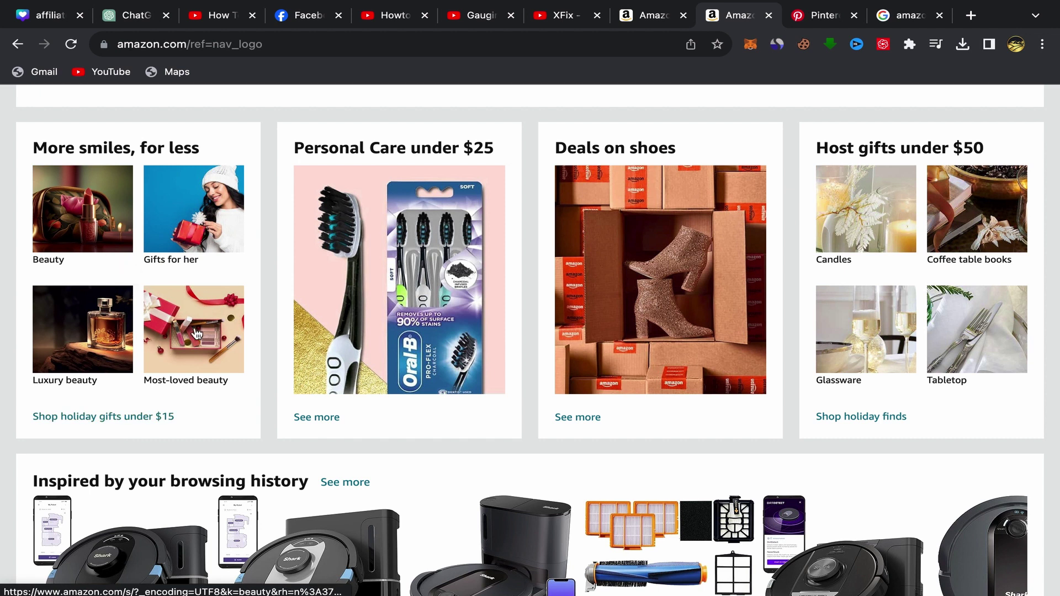
pyautogui.click(112, 337)
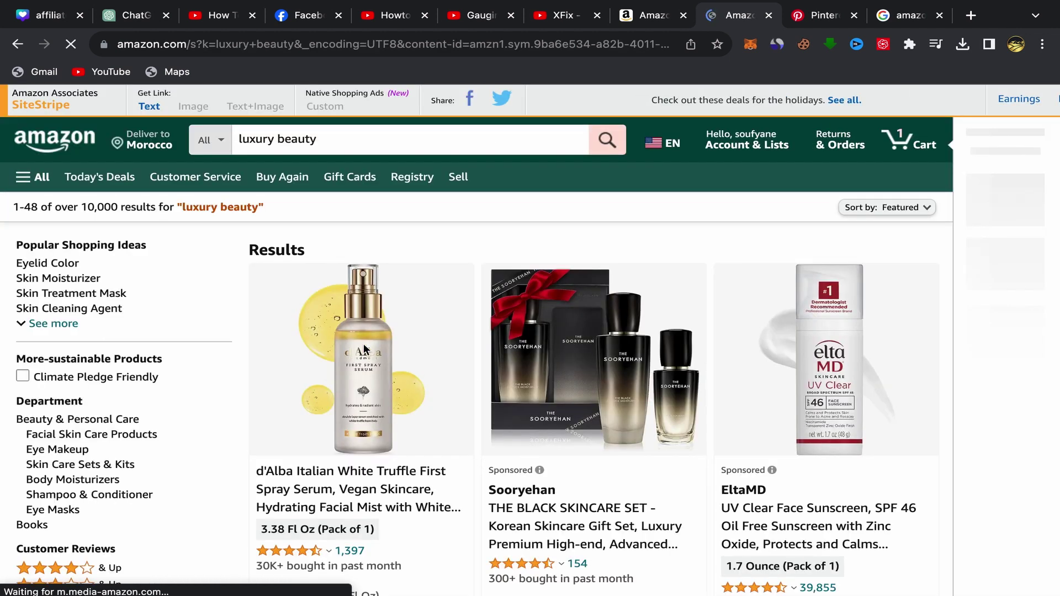
# Step: Open the d'Alba Italian White Truffle First Spray Serum product page ($35.00, 3.38 Fl Oz)
pyautogui.click(360, 497)
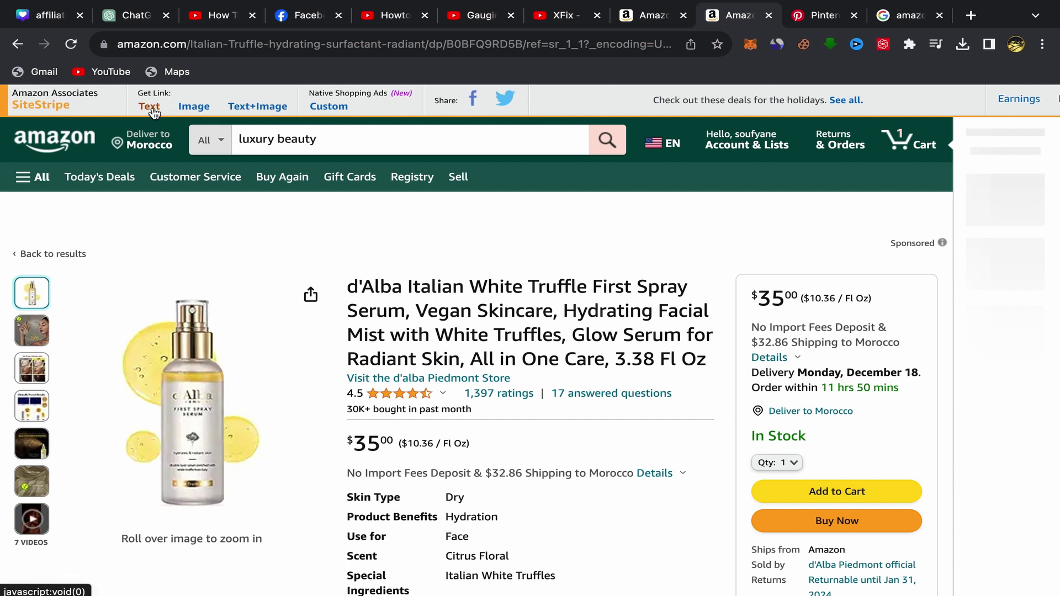
# Step: Generate a SiteStripe text link for the serum and copy its amzn.to short link
pyautogui.click(154, 113)
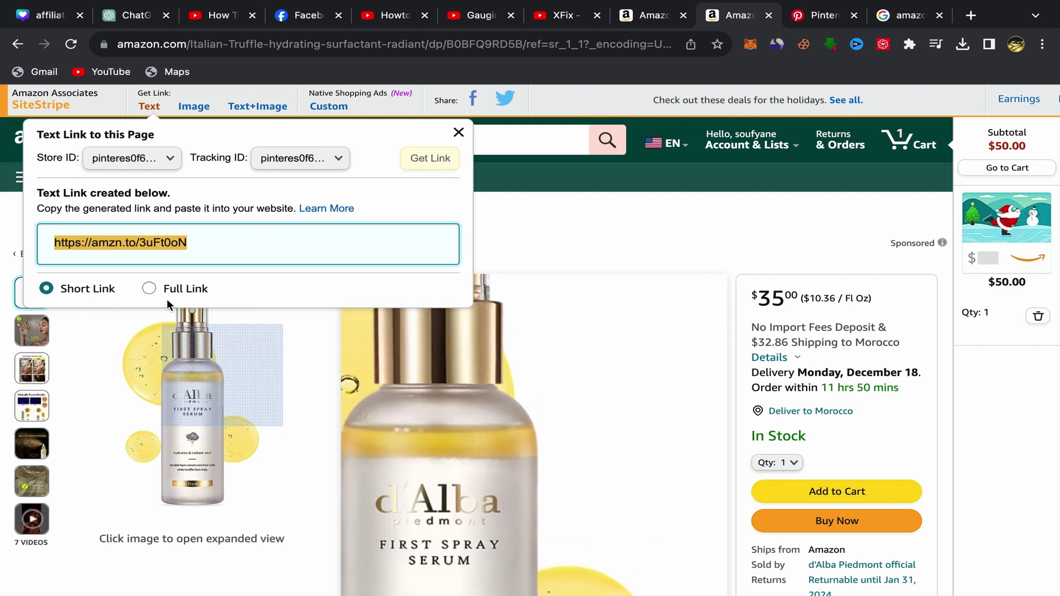
pyautogui.rightClick(132, 239)
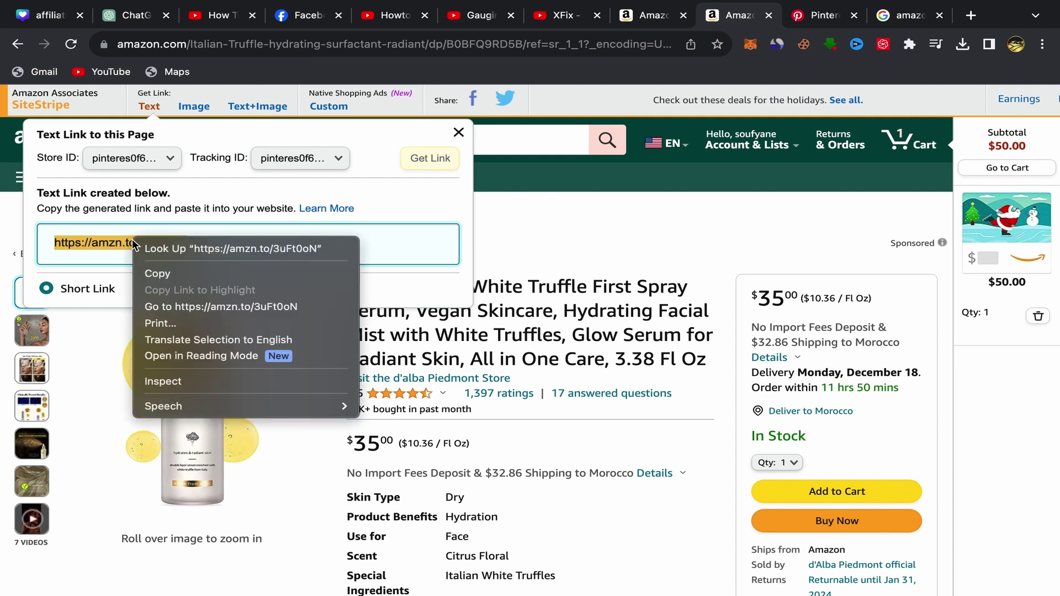
pyautogui.click(184, 274)
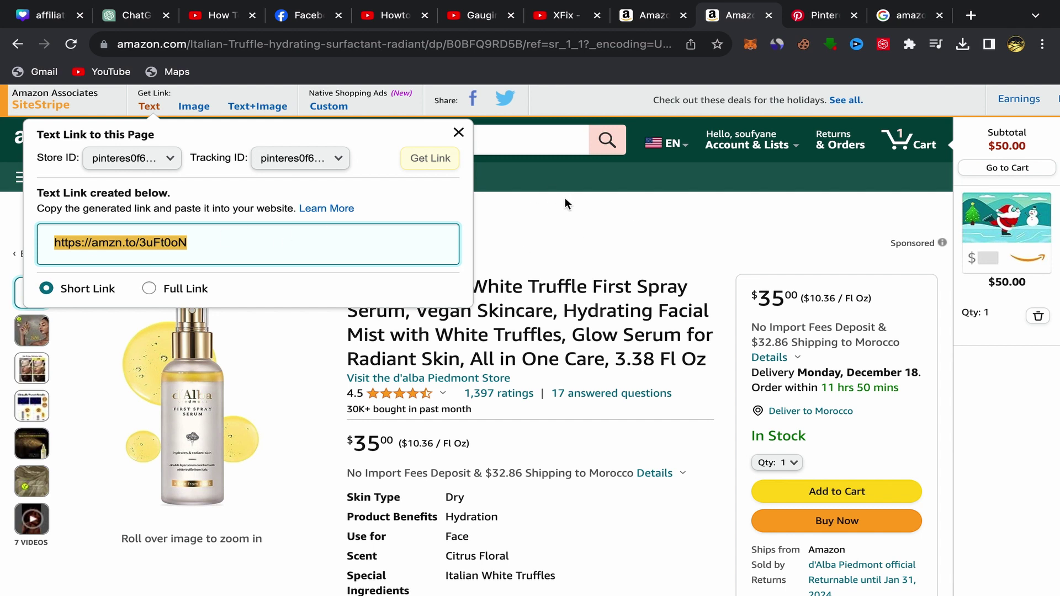
# Step: Open Pinterest's Create Pin page from the Home feed menu under Organic
pyautogui.click(813, 18)
pyautogui.scroll(4, 485, 286)
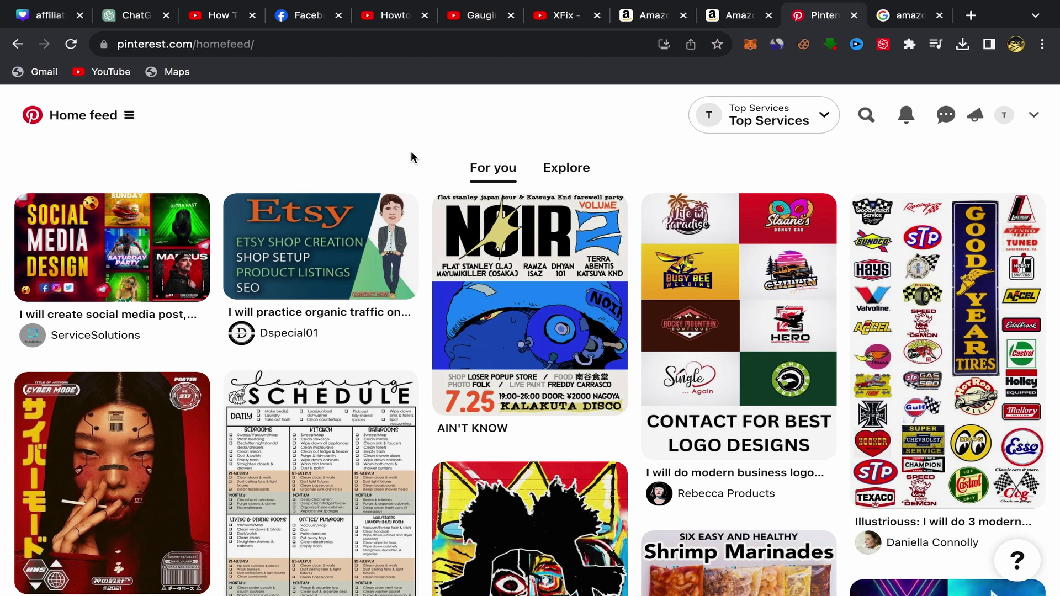
pyautogui.scroll(-10, 411, 151)
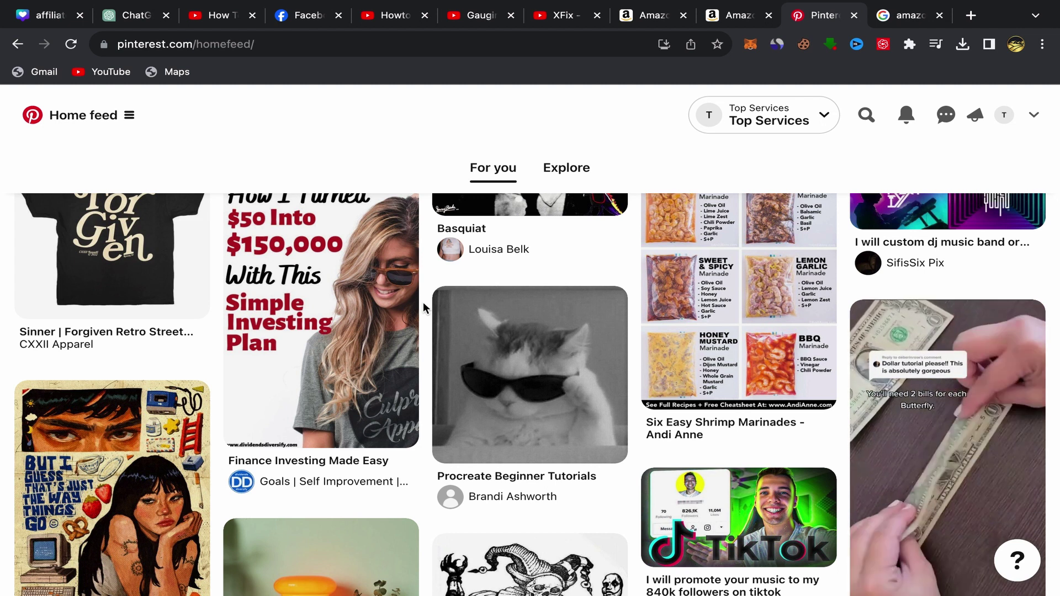
pyautogui.scroll(2, 423, 303)
pyautogui.scroll(5, 423, 302)
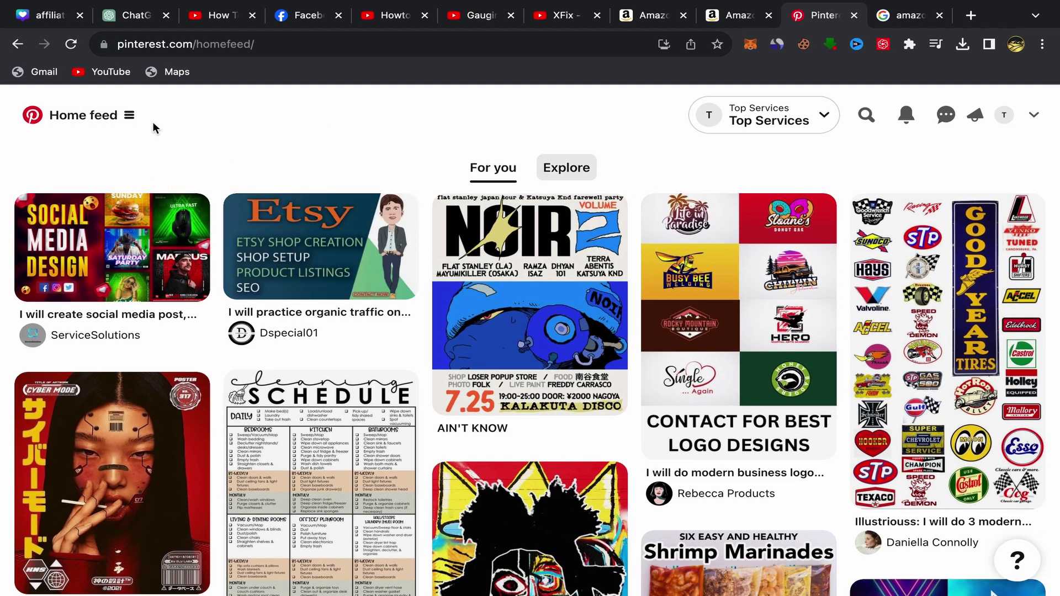
pyautogui.click(107, 119)
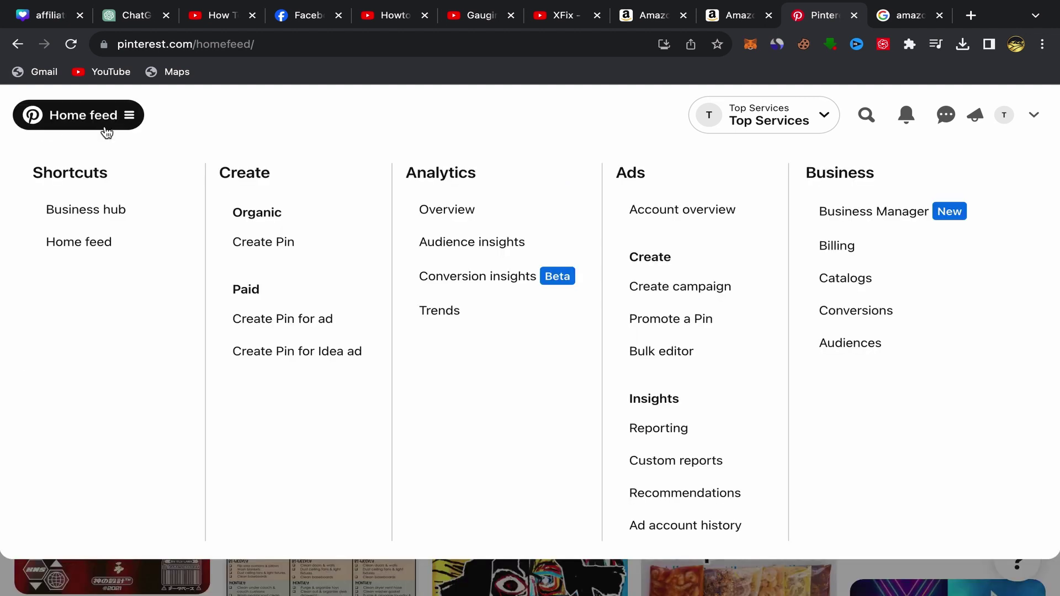
pyautogui.click(262, 252)
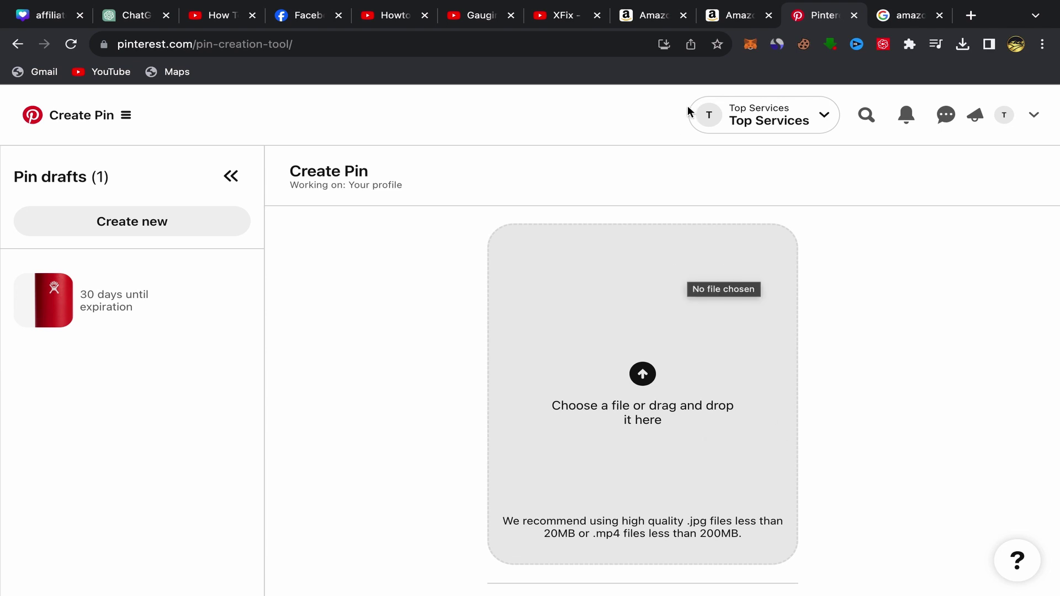
pyautogui.click(726, 18)
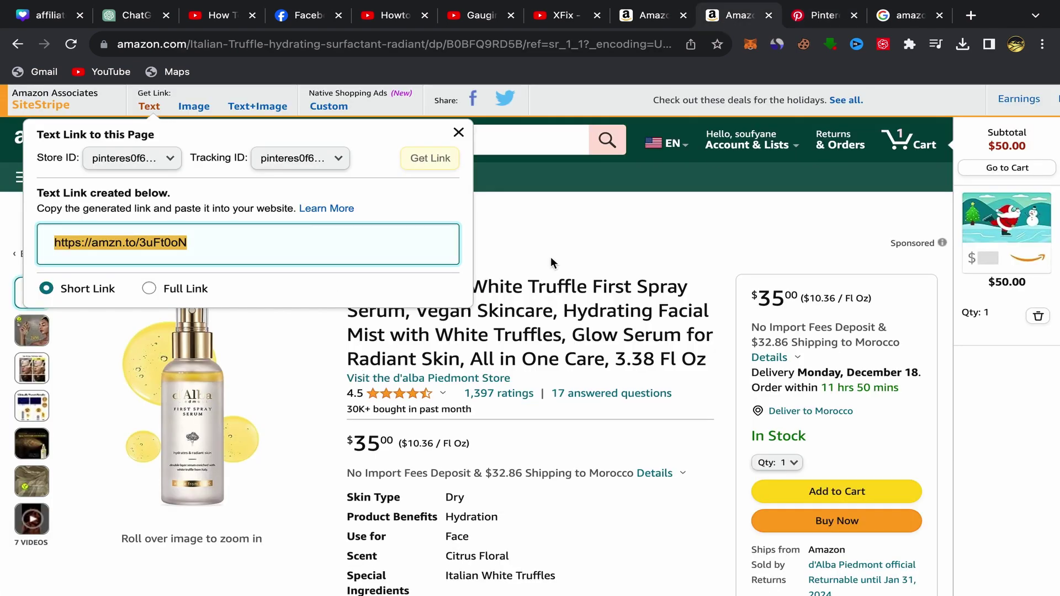
# Step: Save the serum's main product image to Downloads as product.jpg
pyautogui.click(565, 244)
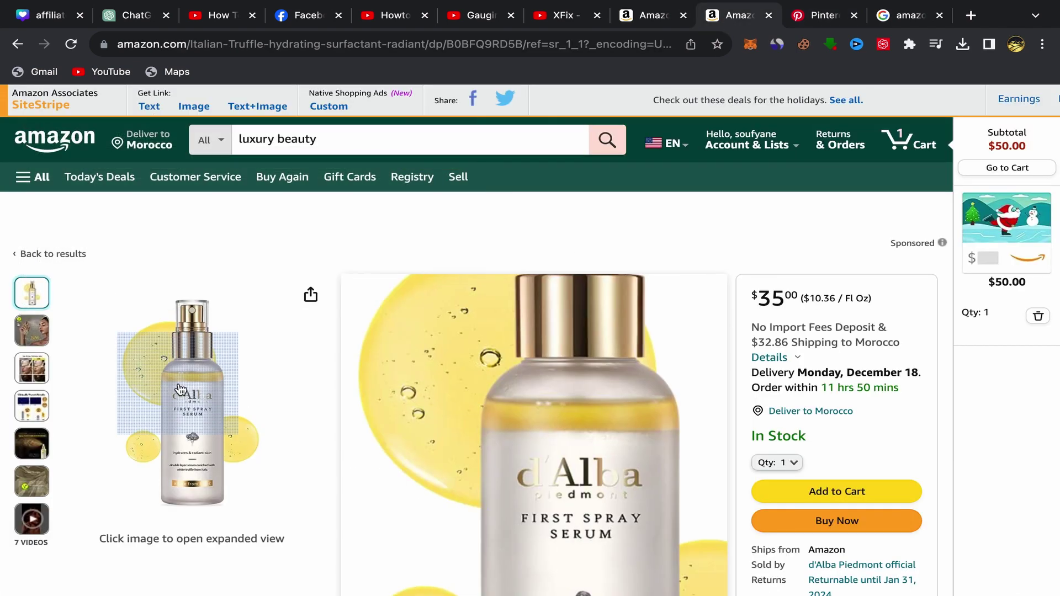
pyautogui.click(180, 390)
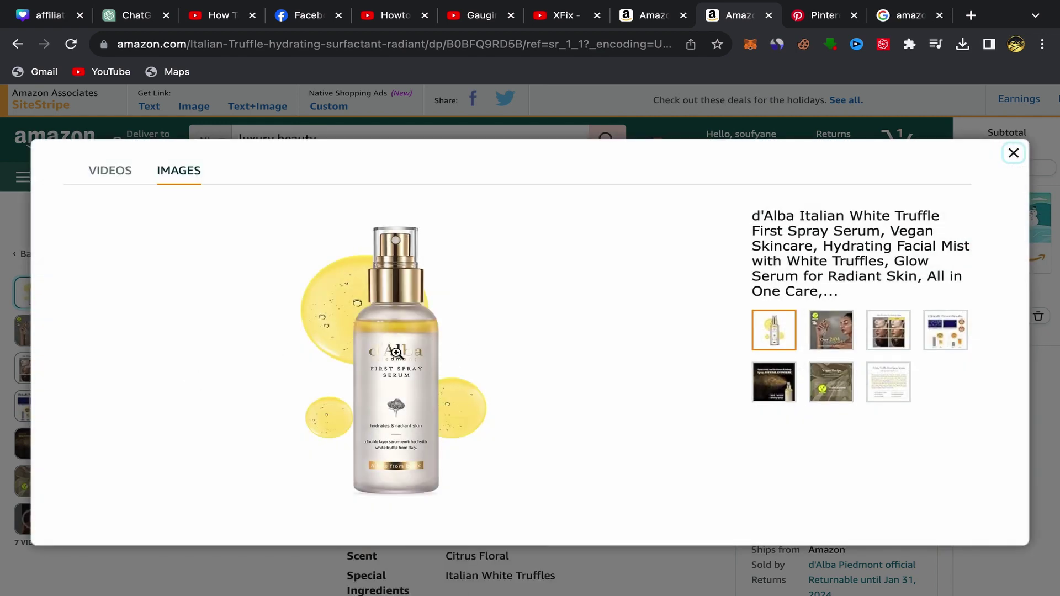
pyautogui.rightClick(397, 343)
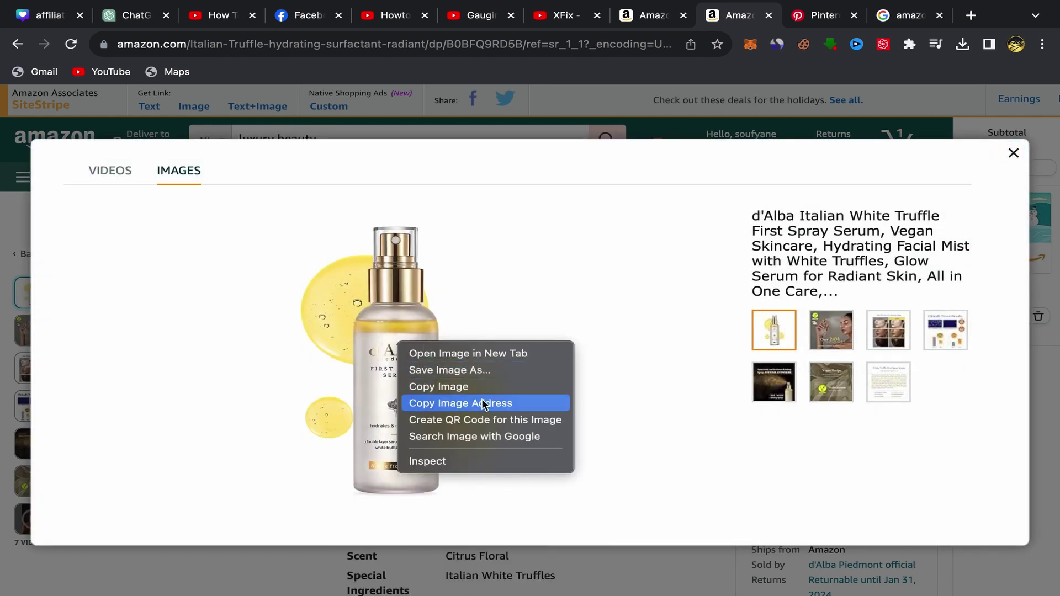
pyautogui.click(445, 370)
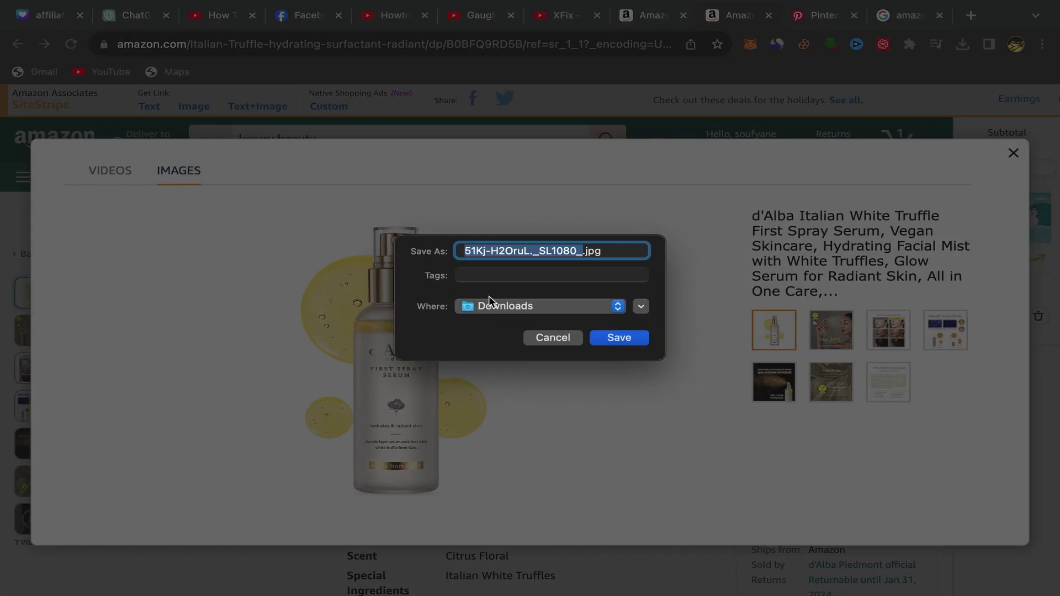
pyautogui.write('p')
pyautogui.write('roduct')
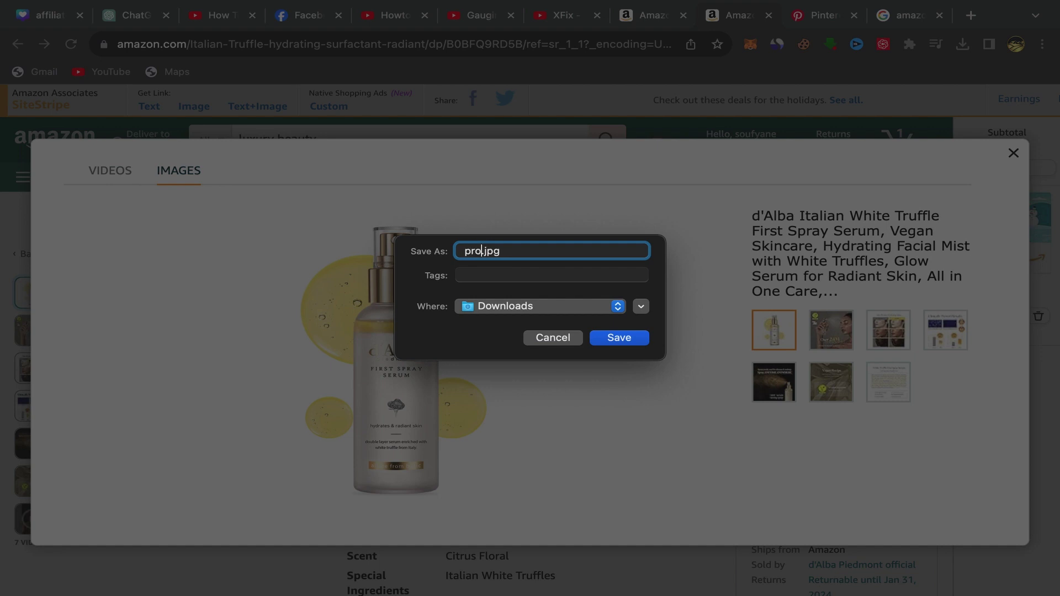
pyautogui.click(617, 337)
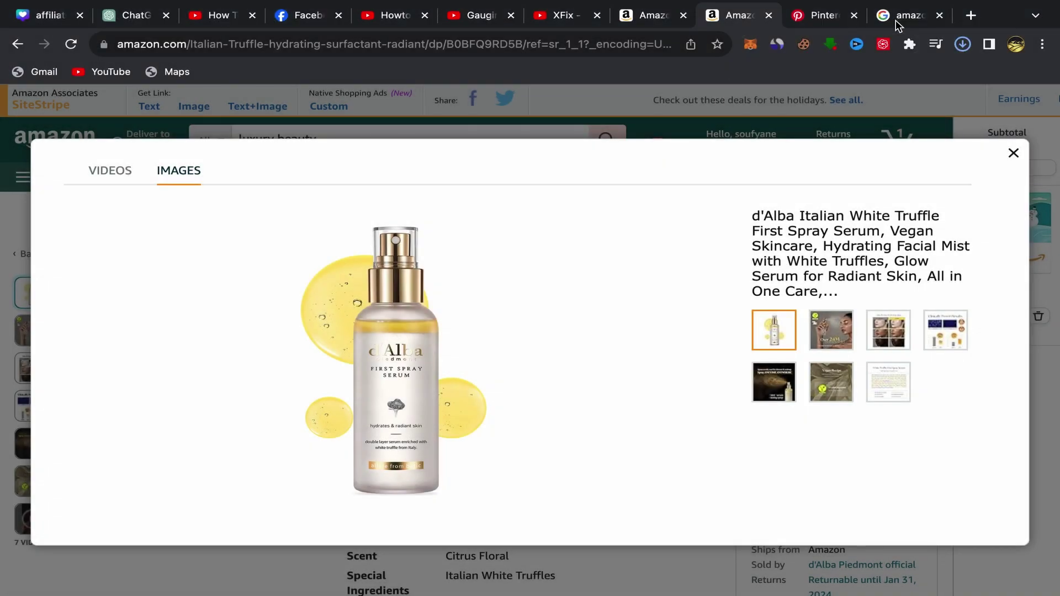
pyautogui.click(809, 18)
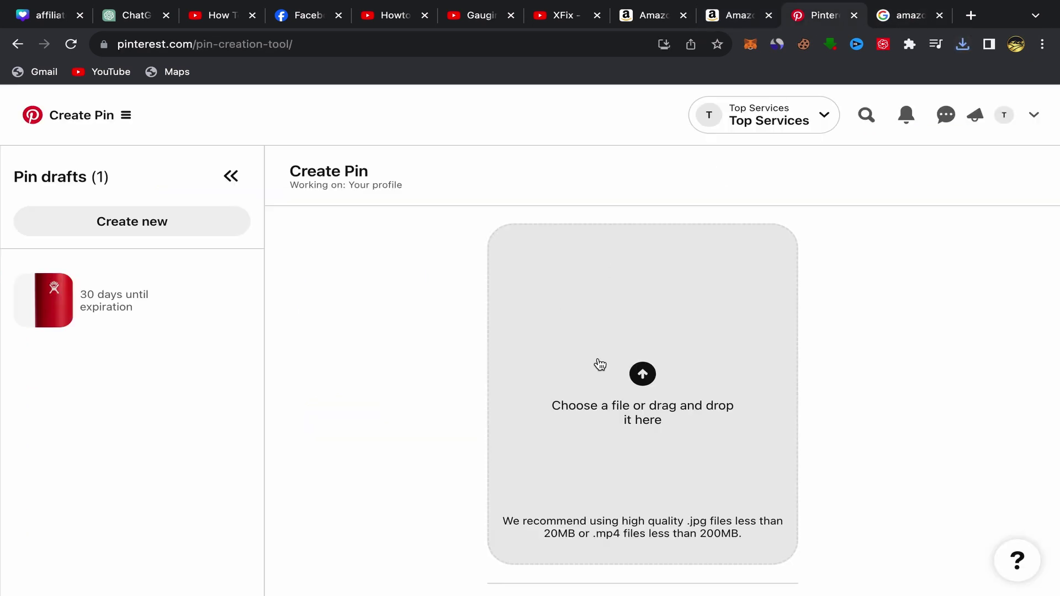
# Step: Upload product.jpg from Downloads as the new pin's image
pyautogui.click(641, 379)
pyautogui.scroll(-5, 457, 345)
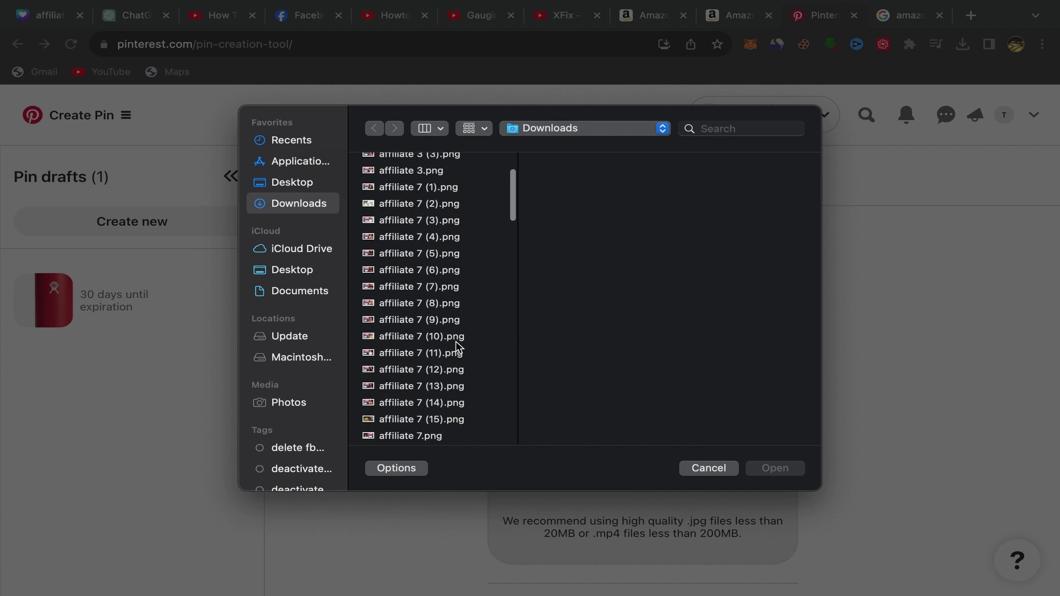
pyautogui.scroll(-3, 457, 347)
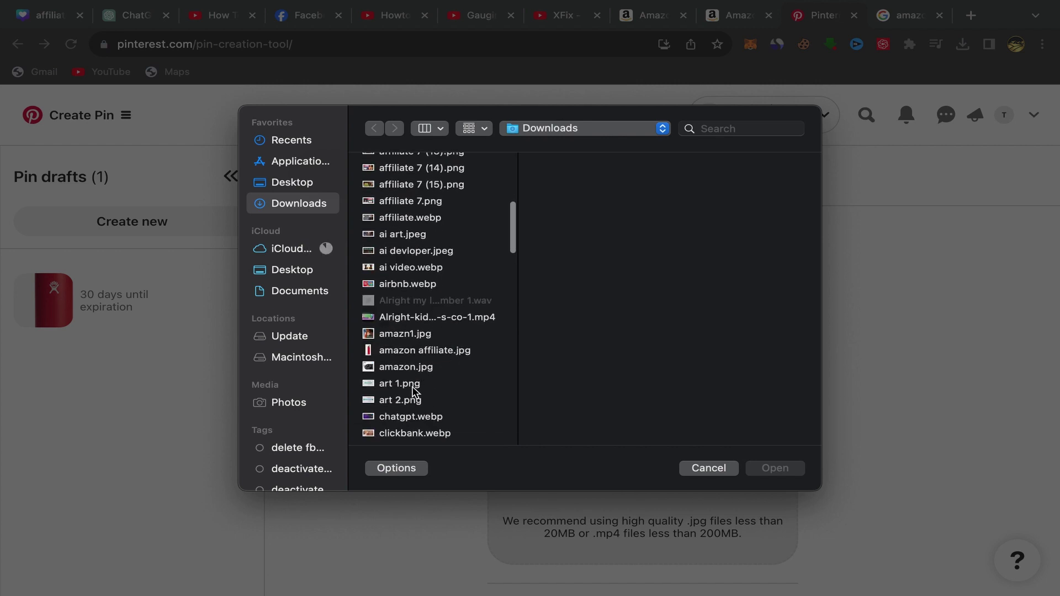
pyautogui.scroll(-3, 418, 383)
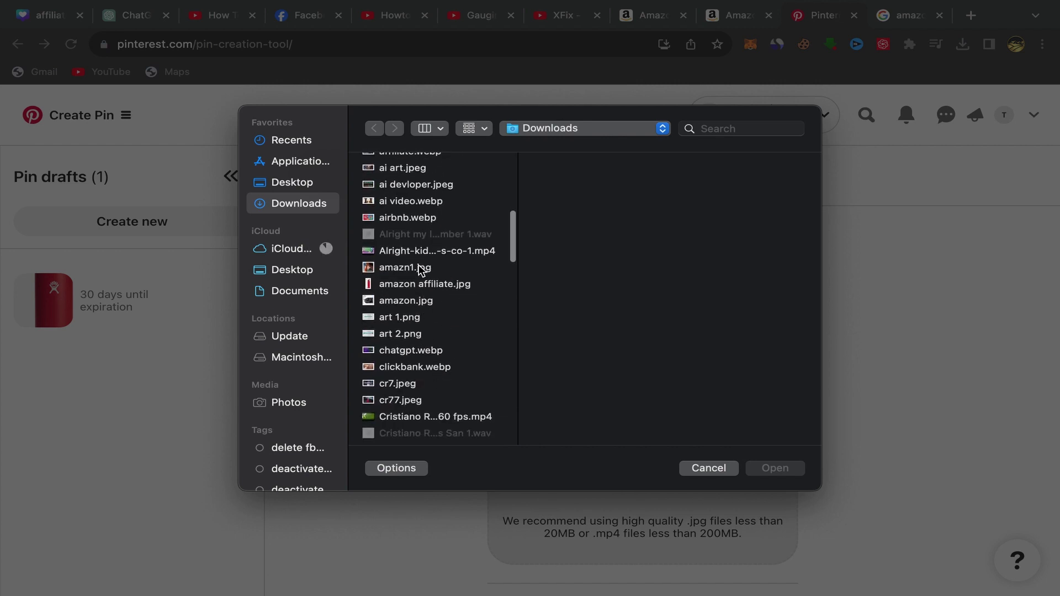
pyautogui.scroll(-5, 438, 323)
pyautogui.scroll(-5, 429, 367)
pyautogui.scroll(6, 423, 370)
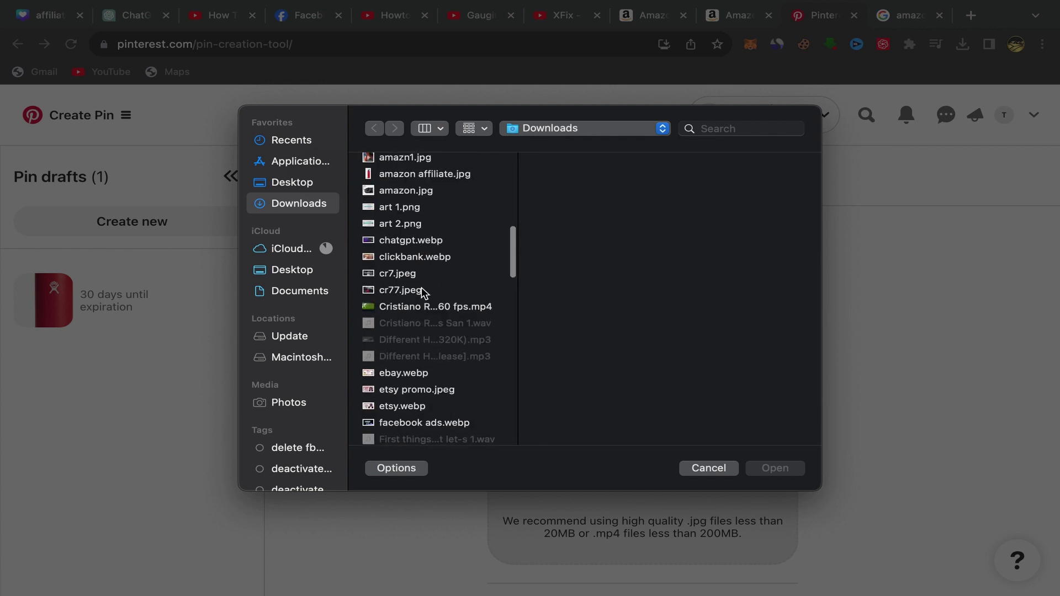
pyautogui.scroll(-10, 423, 298)
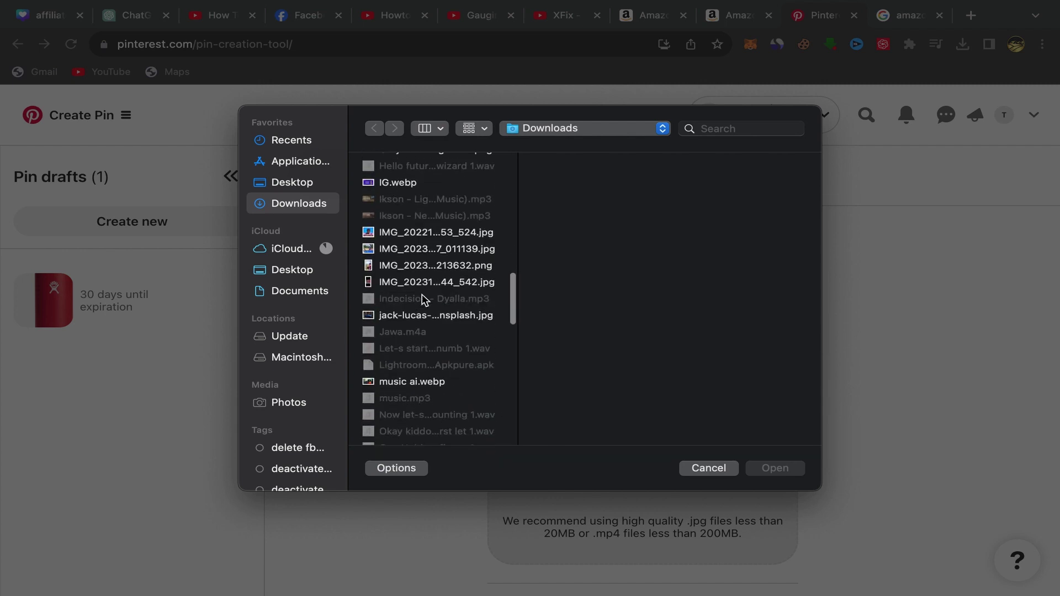
pyautogui.scroll(-10, 432, 350)
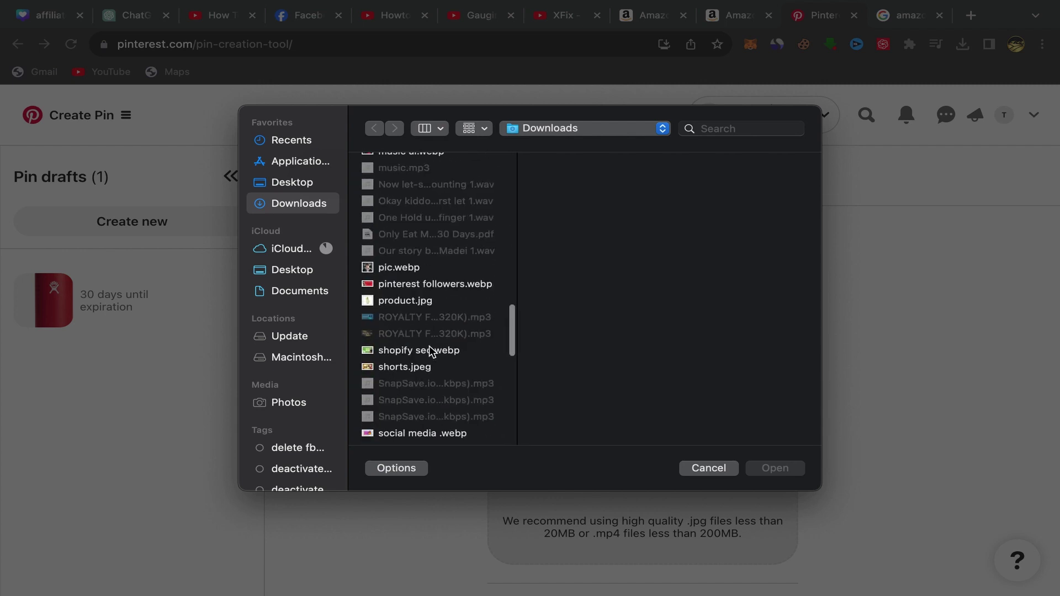
pyautogui.scroll(-5, 432, 350)
pyautogui.scroll(-3, 432, 350)
pyautogui.scroll(20, 428, 342)
pyautogui.scroll(-8, 411, 271)
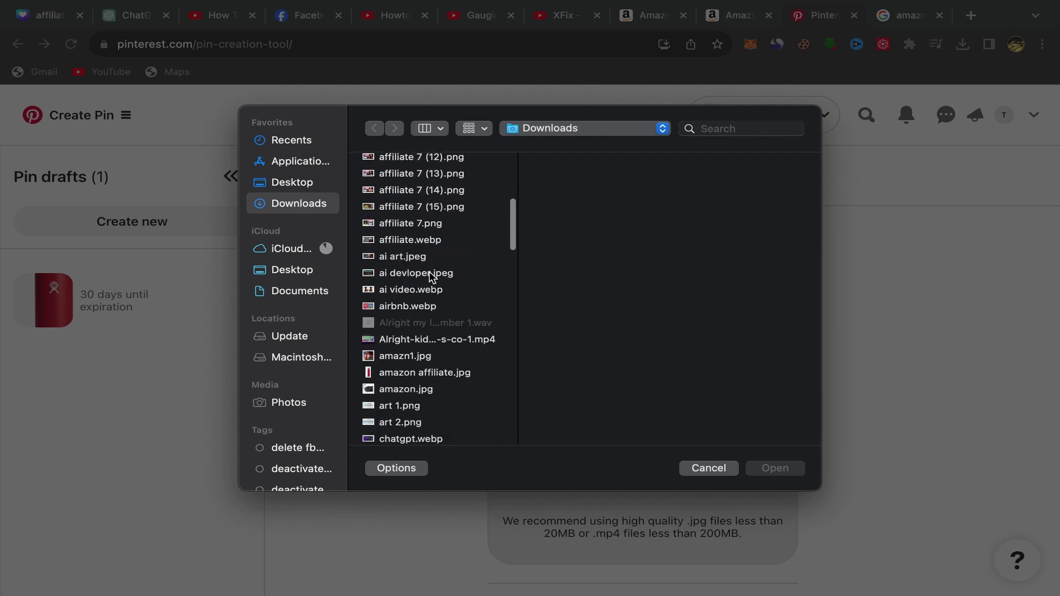
pyautogui.scroll(-3, 398, 365)
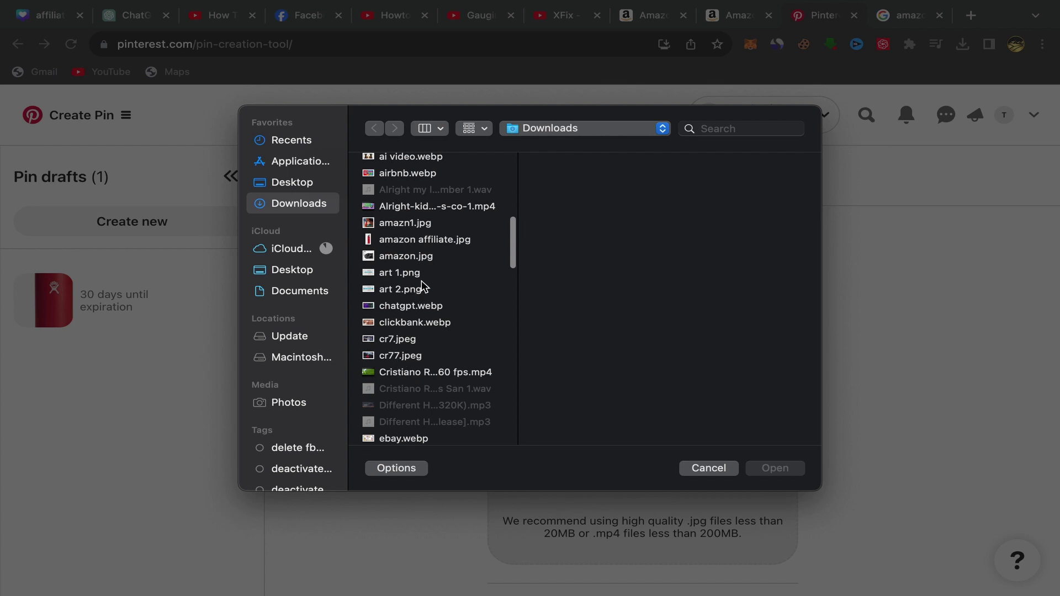
pyautogui.scroll(-3, 422, 287)
pyautogui.scroll(-10, 405, 243)
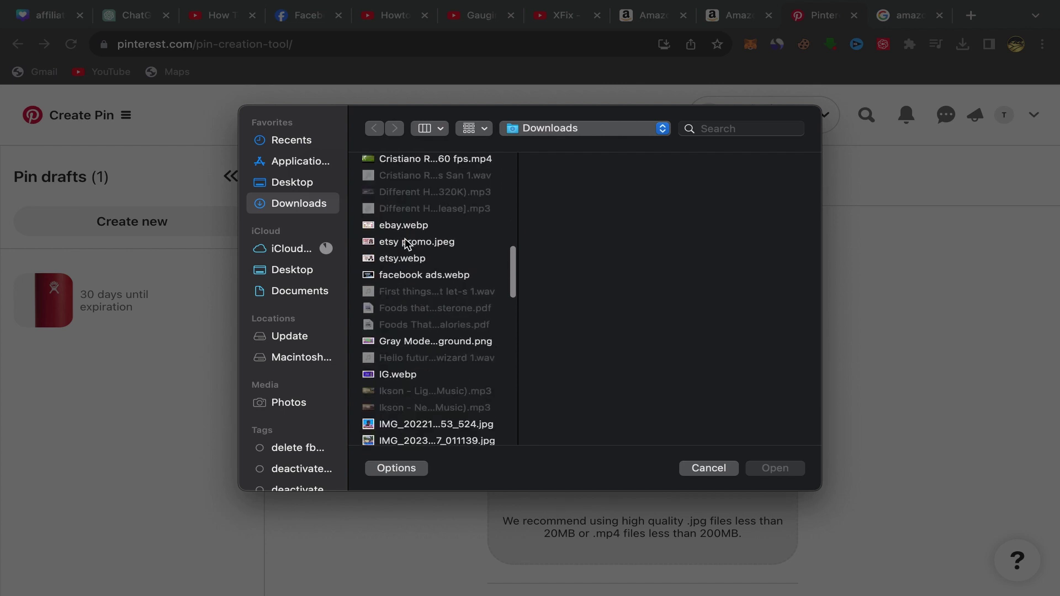
pyautogui.scroll(-5, 422, 315)
pyautogui.scroll(5, 422, 315)
pyautogui.scroll(-6, 422, 315)
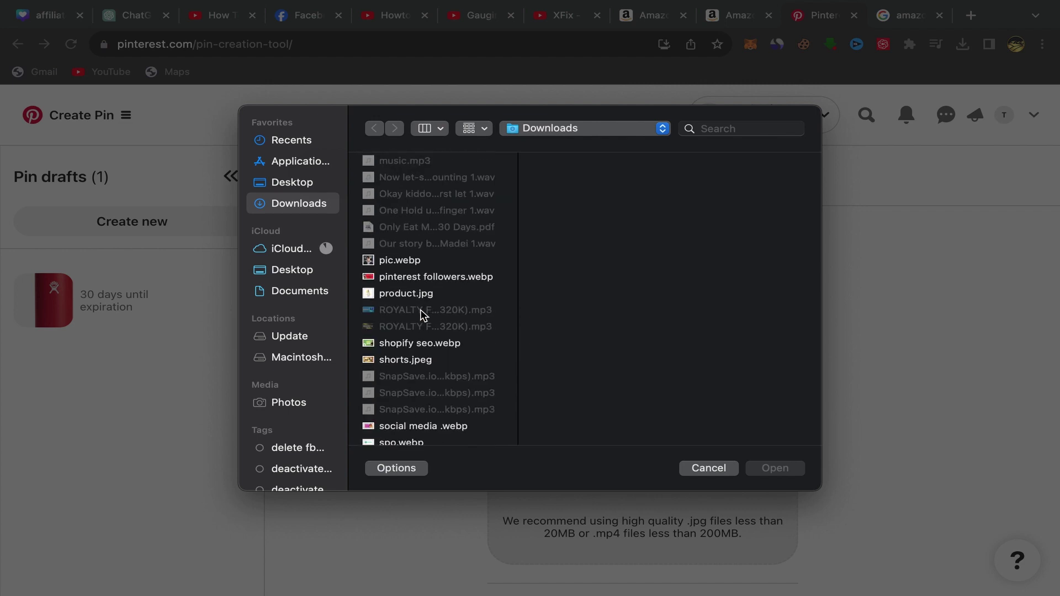
pyautogui.scroll(-5, 422, 314)
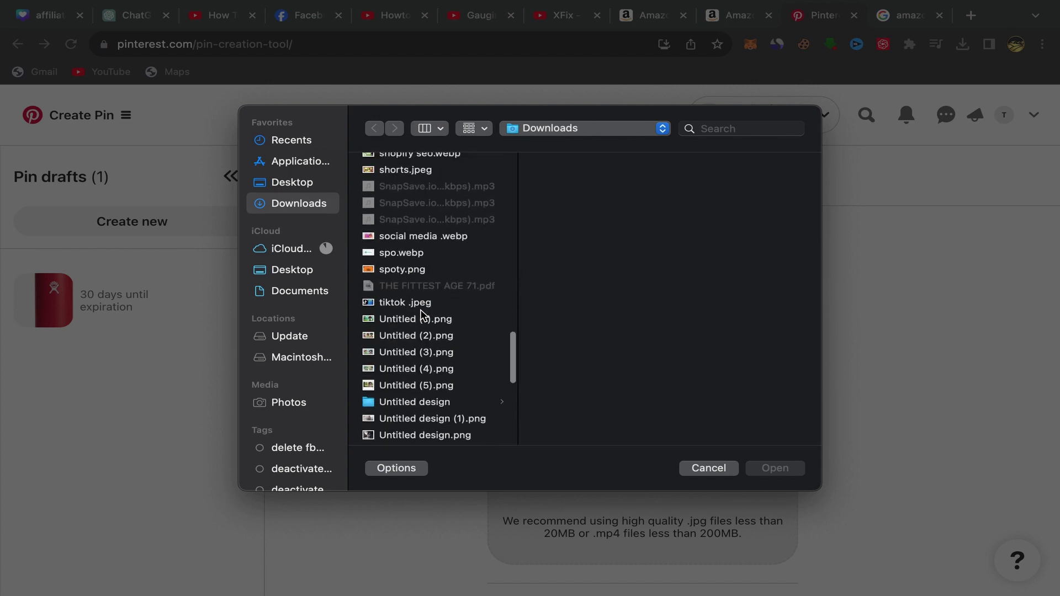
pyautogui.scroll(-12, 422, 315)
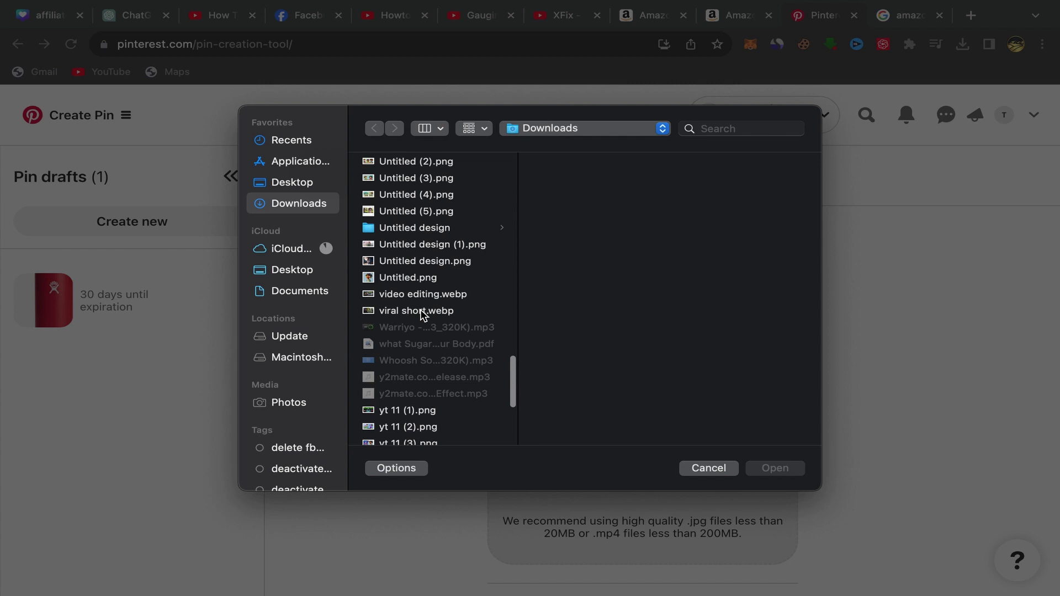
pyautogui.scroll(8, 422, 314)
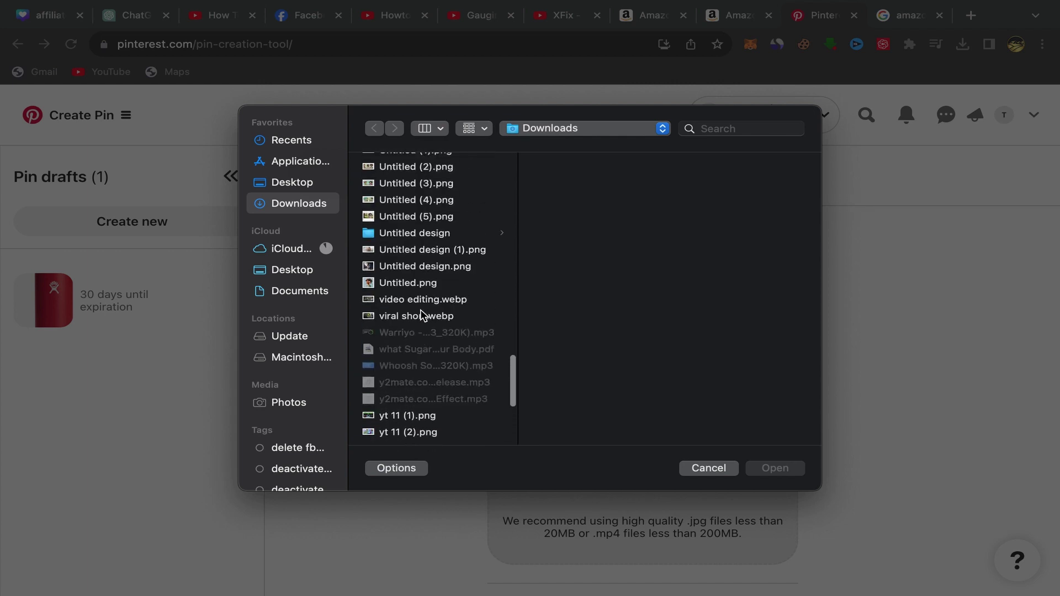
pyautogui.scroll(5, 423, 315)
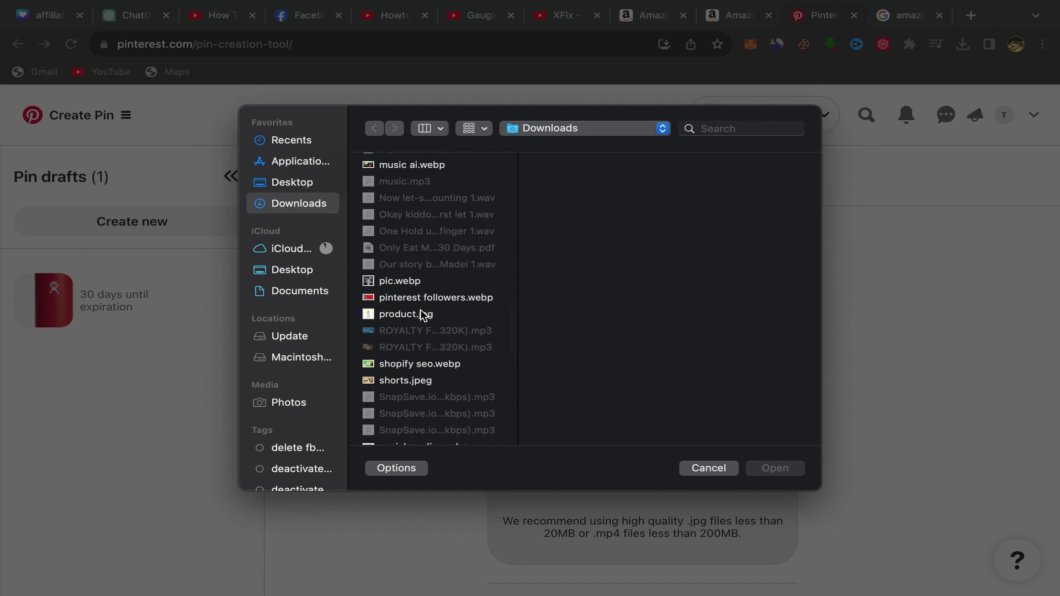
pyautogui.click(415, 316)
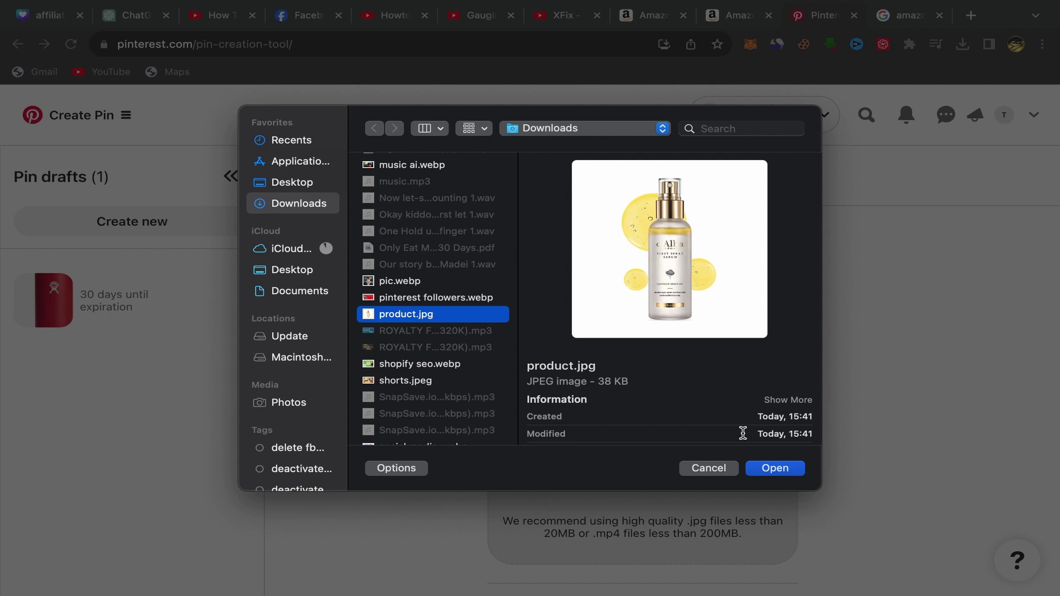
pyautogui.click(775, 468)
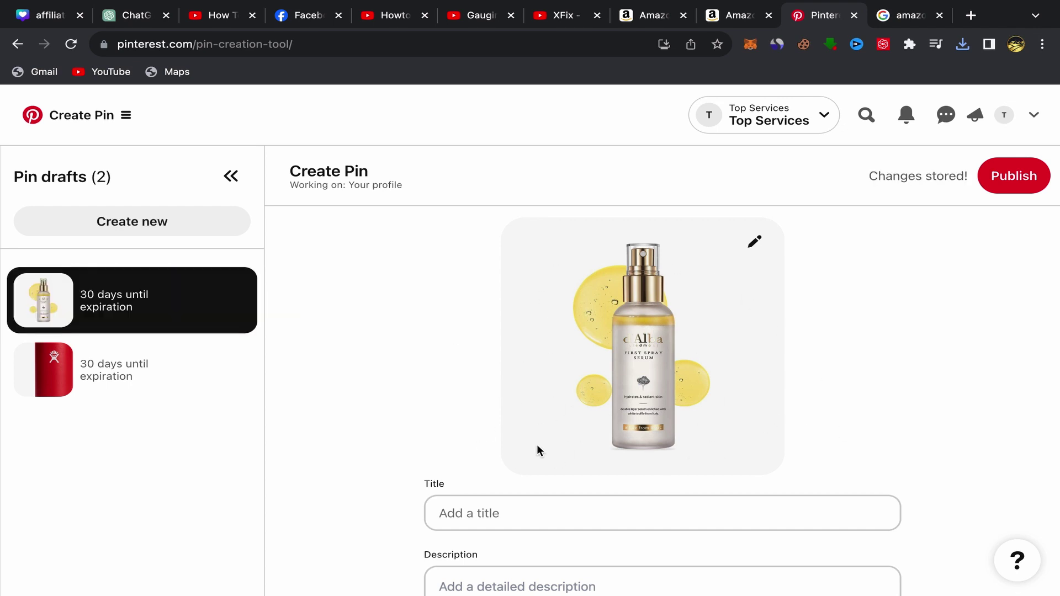
pyautogui.scroll(-3, 497, 416)
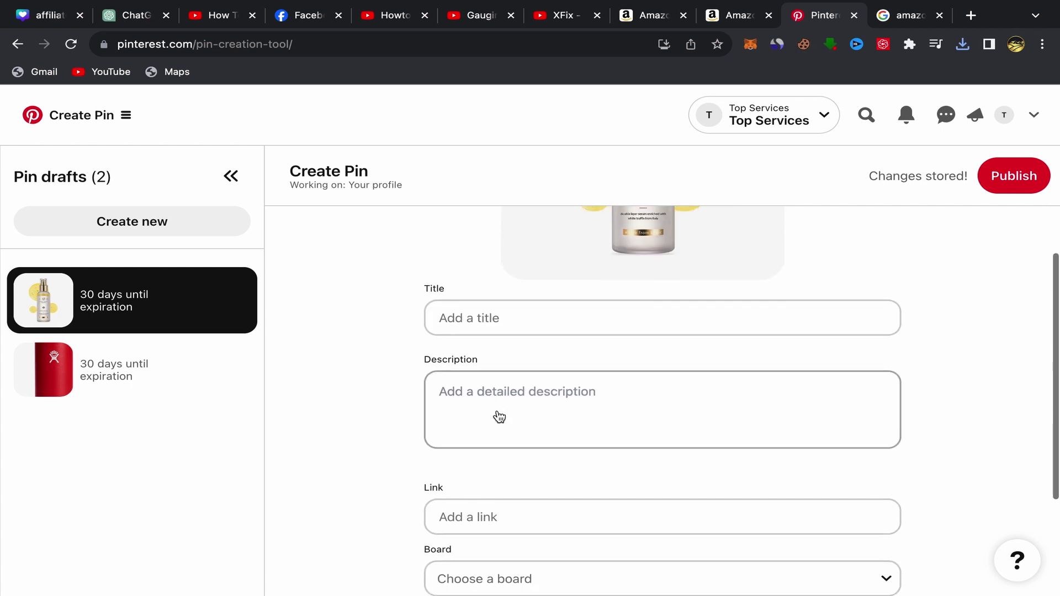
pyautogui.scroll(-2, 507, 416)
pyautogui.click(443, 438)
pyautogui.rightClick(445, 433)
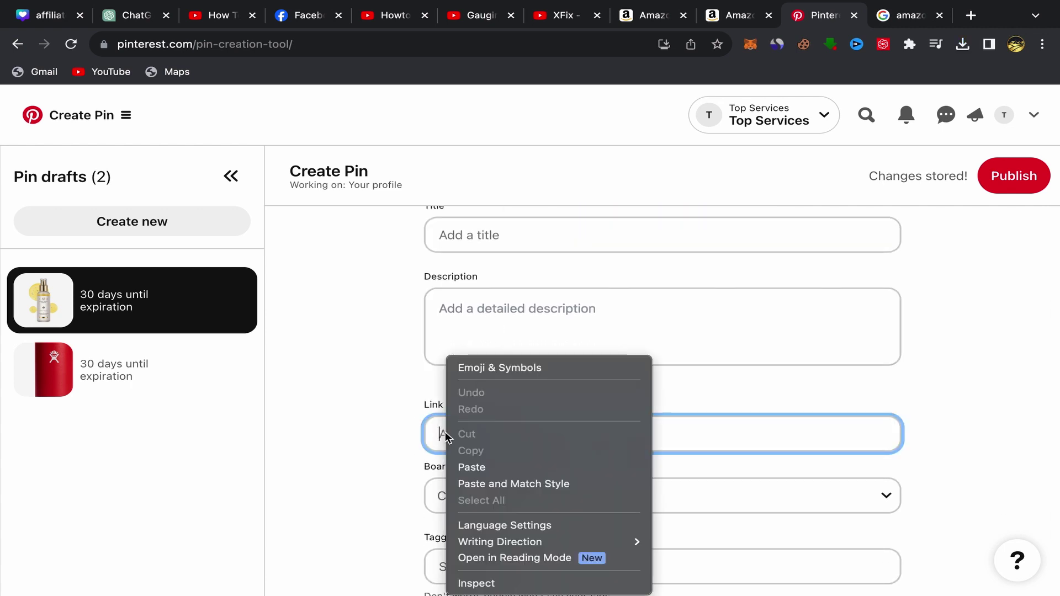
pyautogui.click(482, 468)
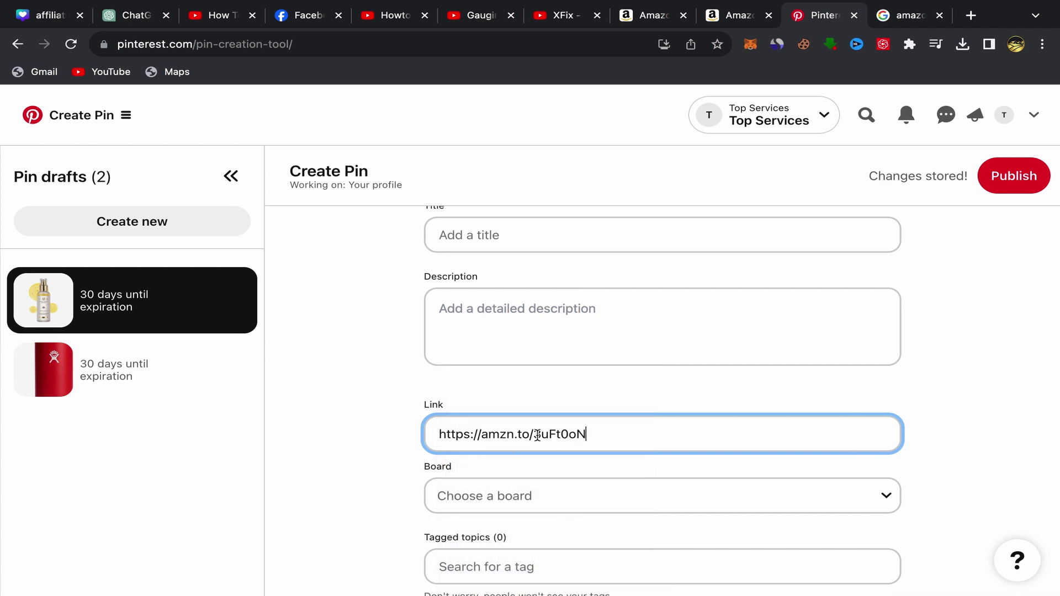
pyautogui.scroll(2, 547, 360)
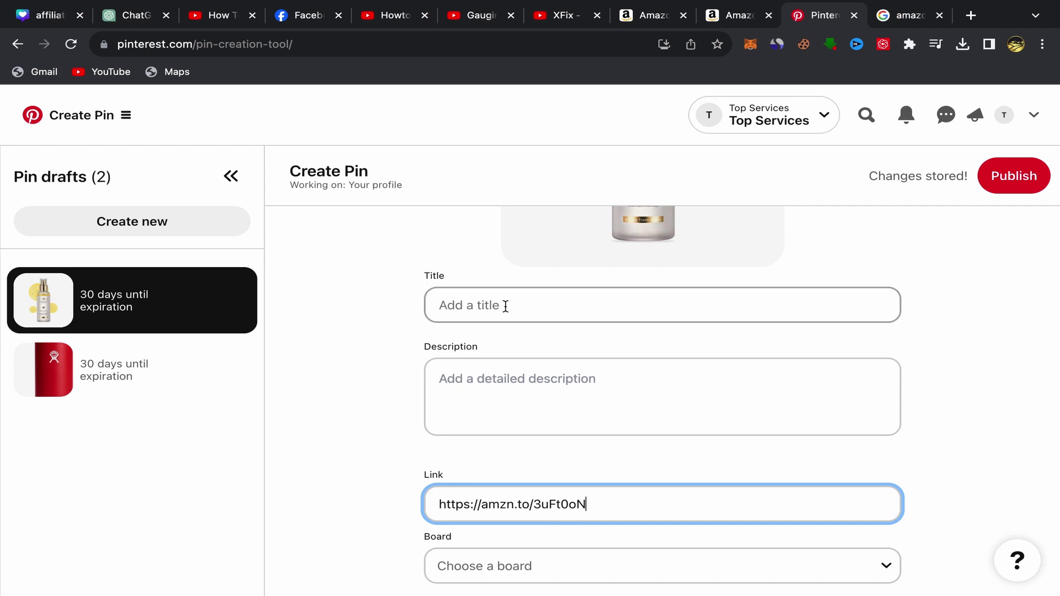
# Step: Copy the serum's Amazon product title up to 'Vegan Skincare,'
pyautogui.click(736, 16)
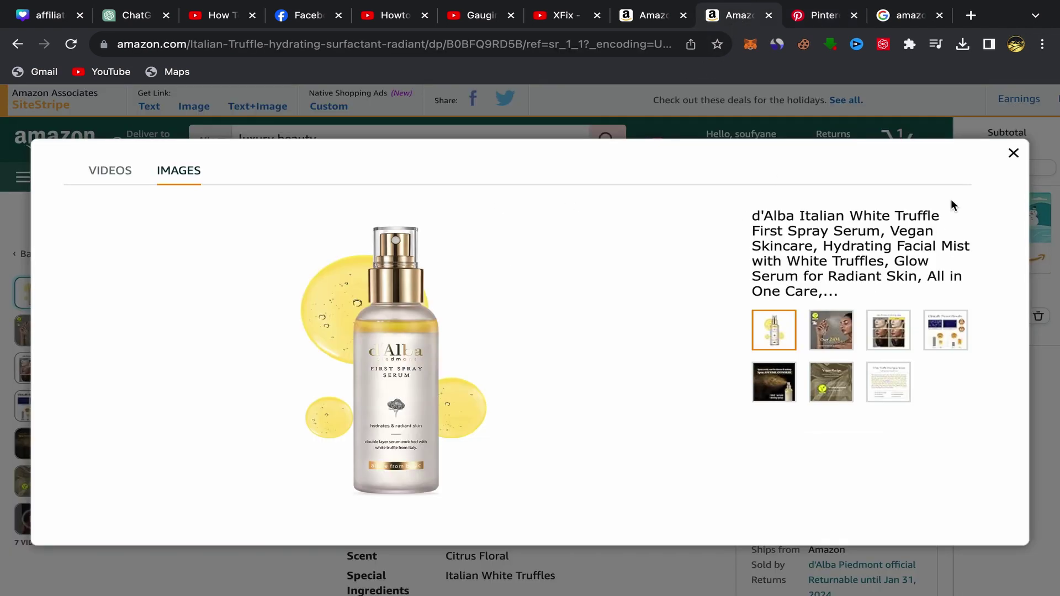
pyautogui.click(1013, 152)
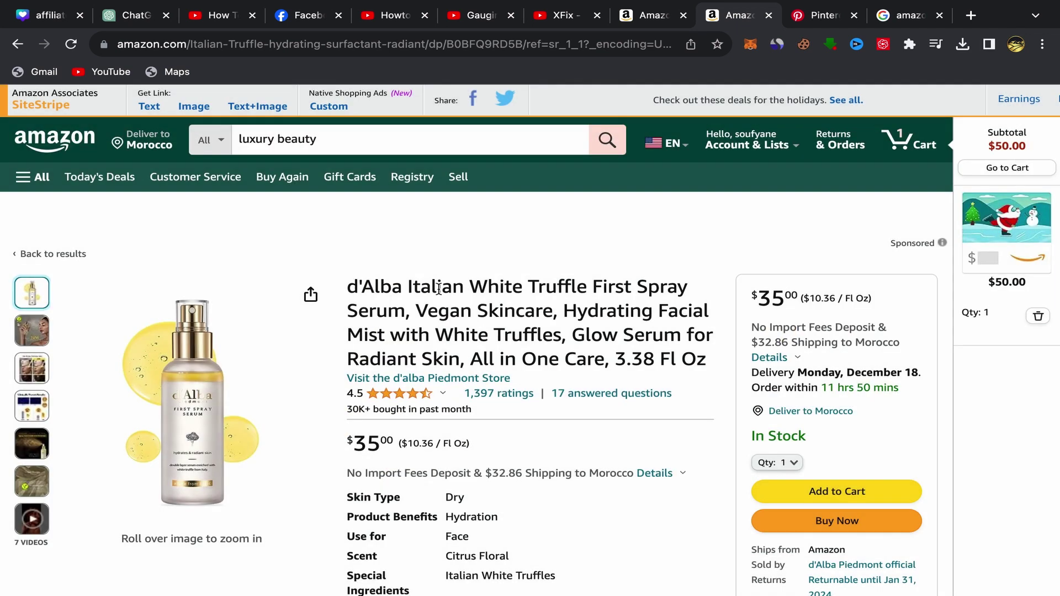
pyautogui.moveTo(351, 282); pyautogui.dragTo(561, 309)
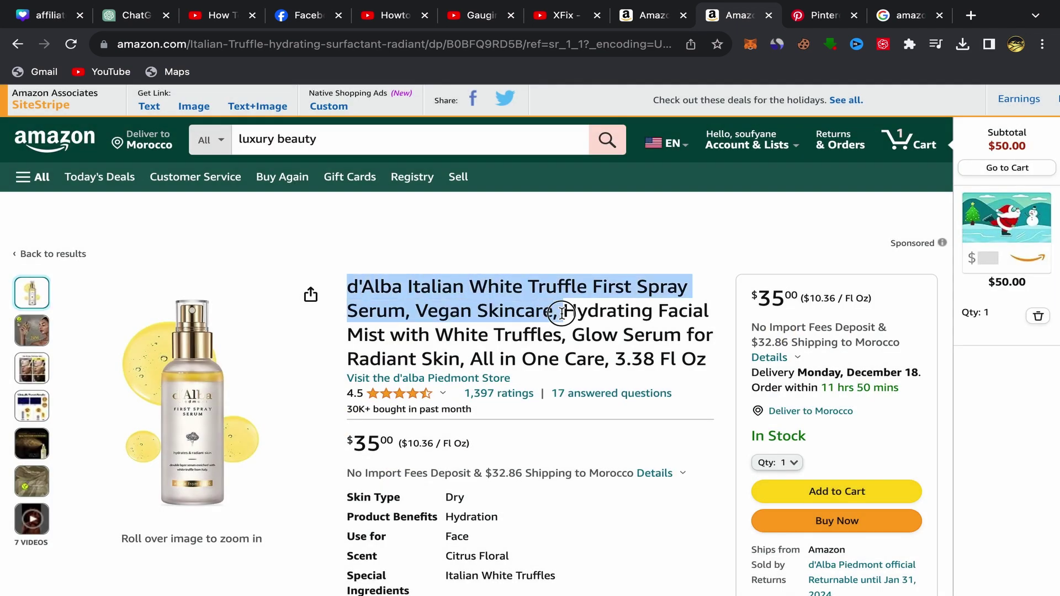
pyautogui.rightClick(491, 302)
pyautogui.click(521, 334)
# Step: Paste it as the pin title 'd'Alba Italian White Truffle First Spray Serum, Vegan Skincare,'
pyautogui.click(823, 15)
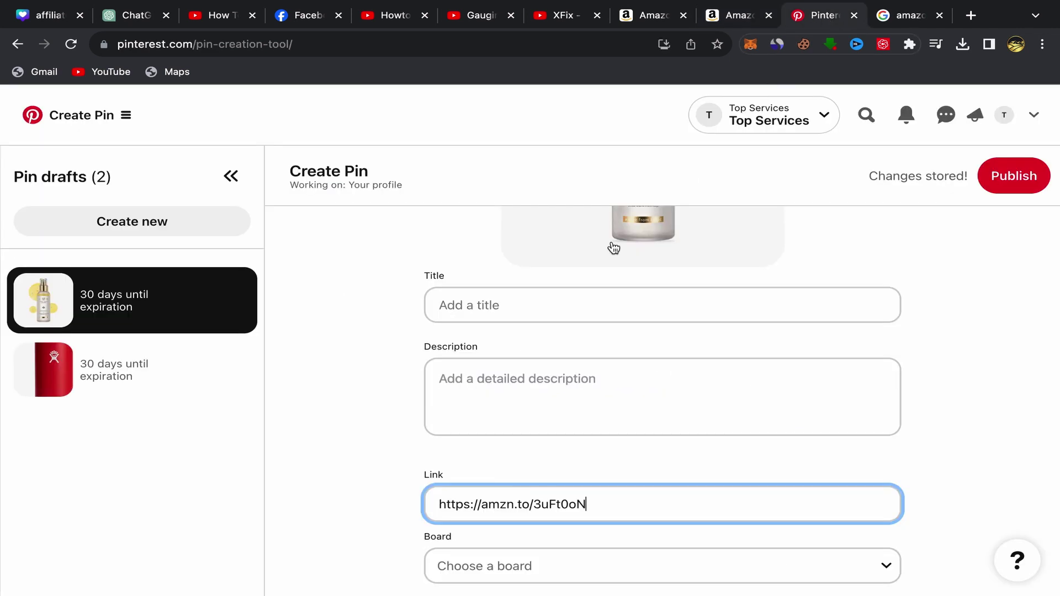
pyautogui.click(462, 308)
pyautogui.rightClick(463, 307)
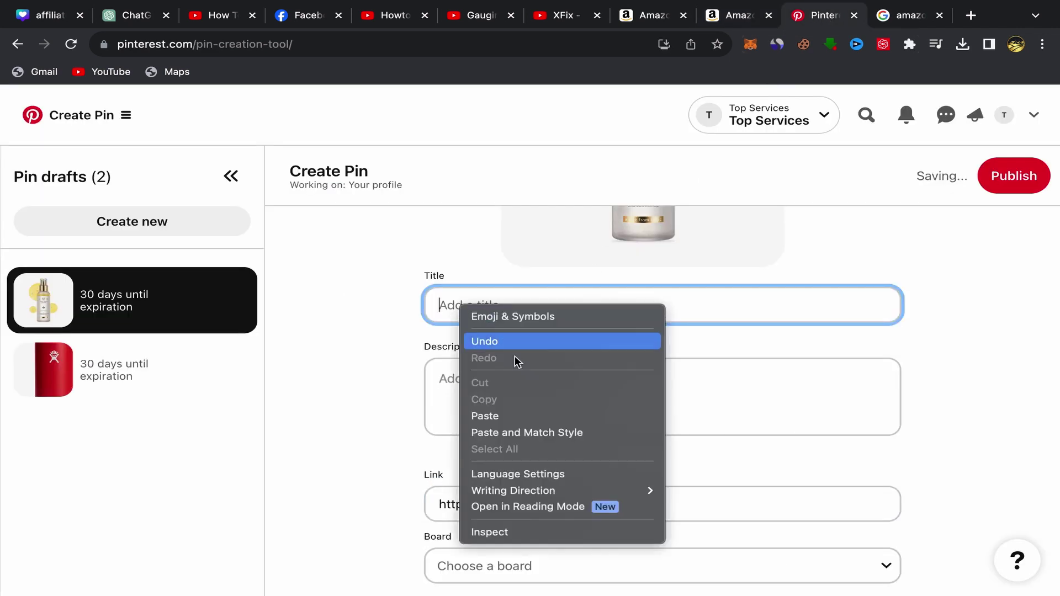
pyautogui.click(484, 416)
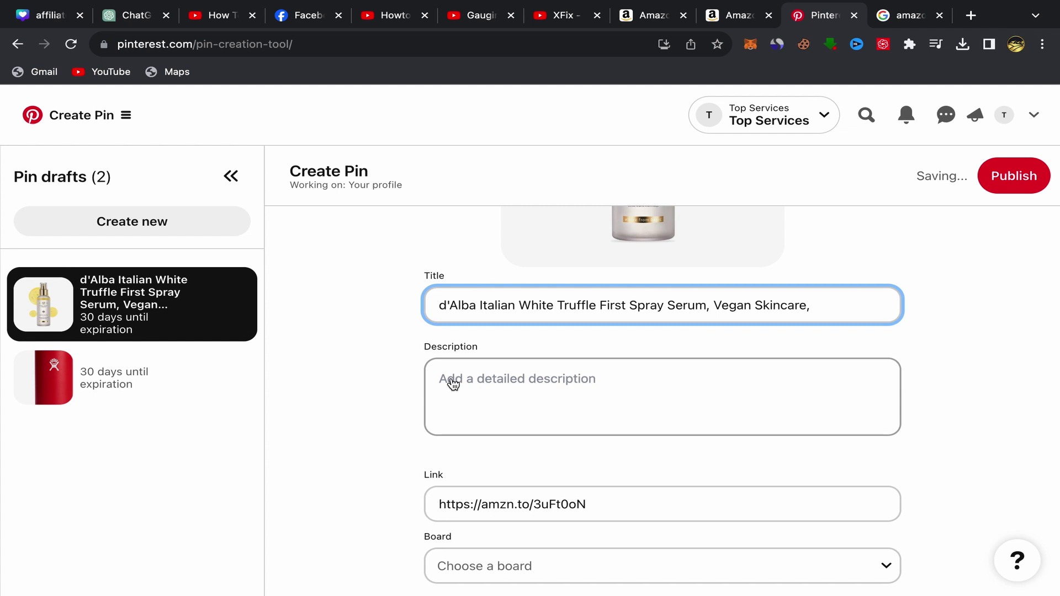
pyautogui.click(449, 379)
pyautogui.click(736, 16)
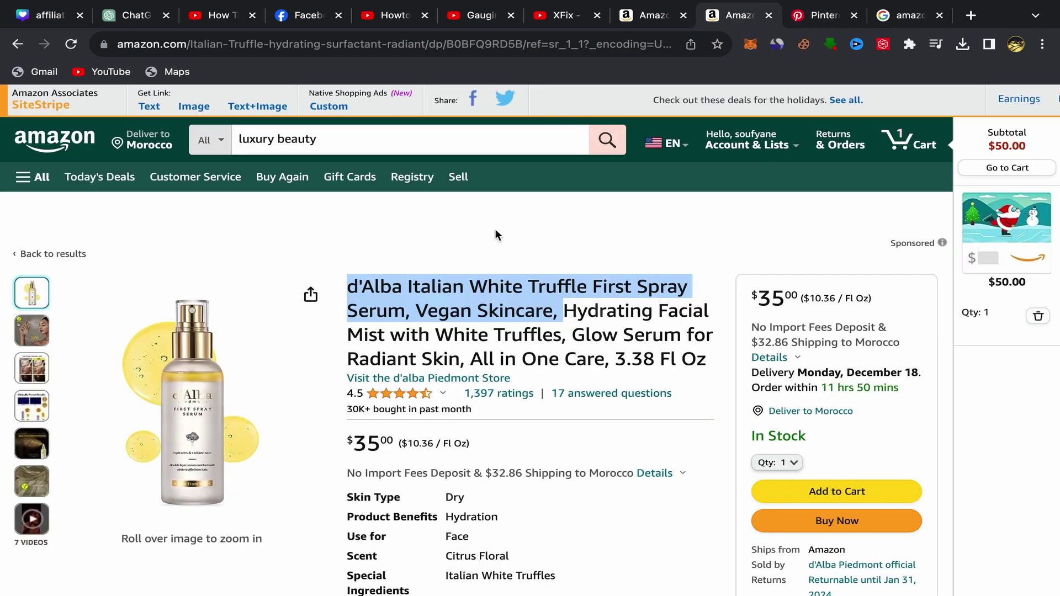
# Step: Copy the first two About this item bullets from the serum page
pyautogui.scroll(-8, 696, 365)
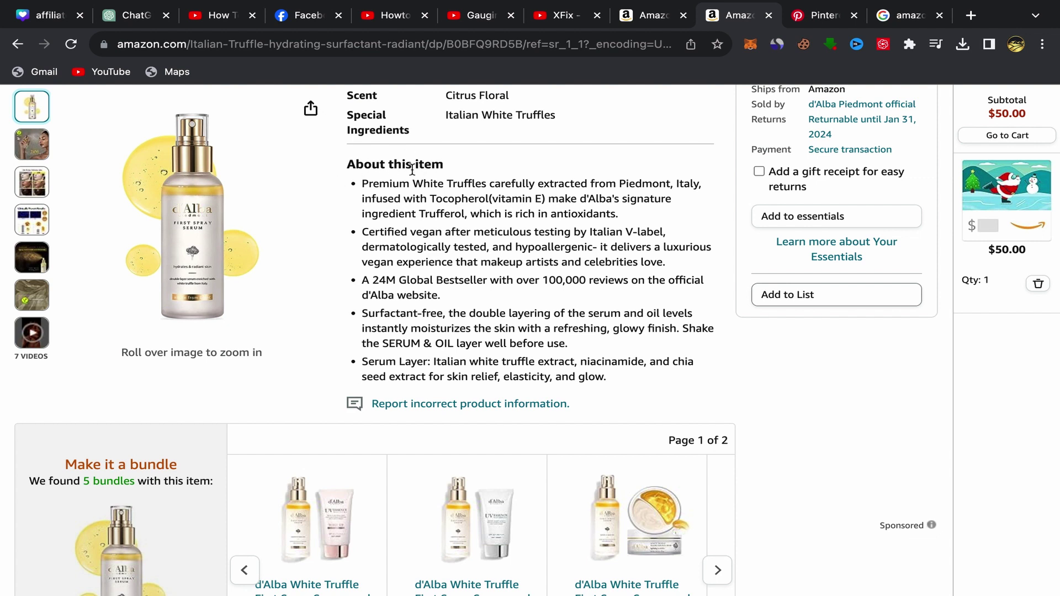
pyautogui.moveTo(361, 187); pyautogui.dragTo(670, 268)
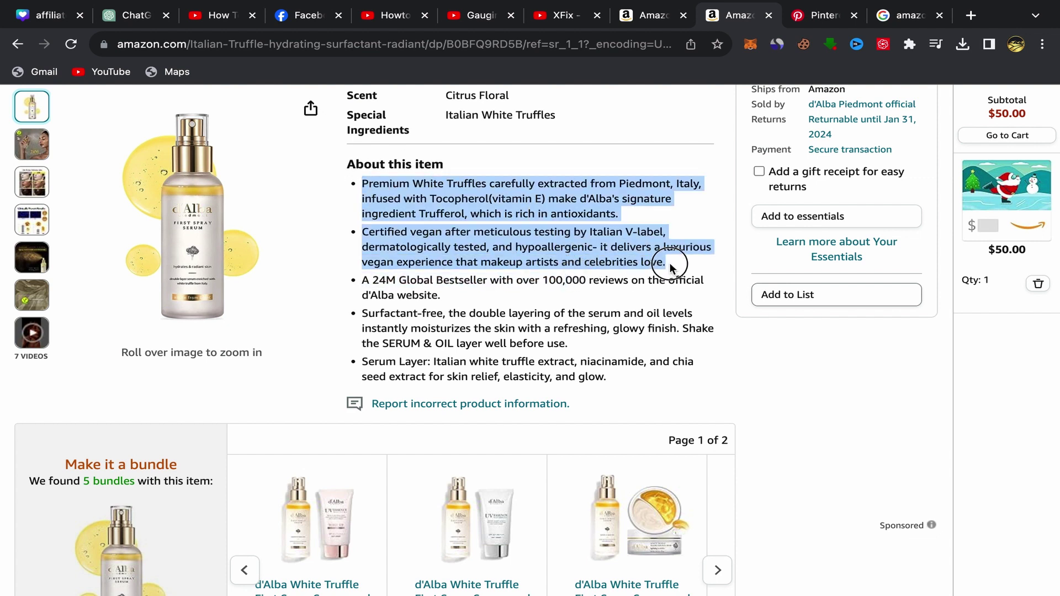
pyautogui.rightClick(565, 259)
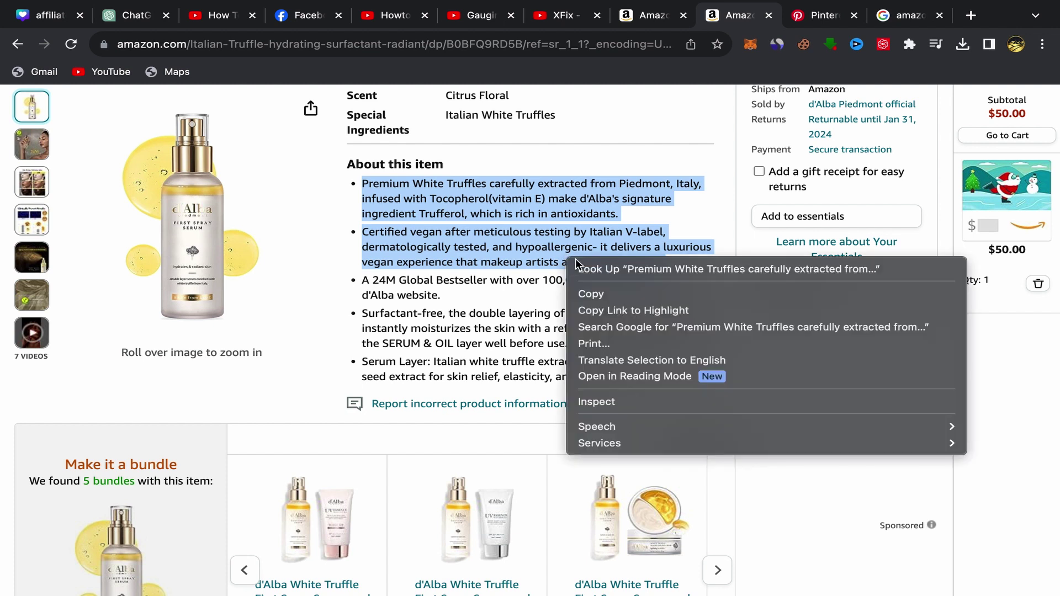
pyautogui.click(605, 294)
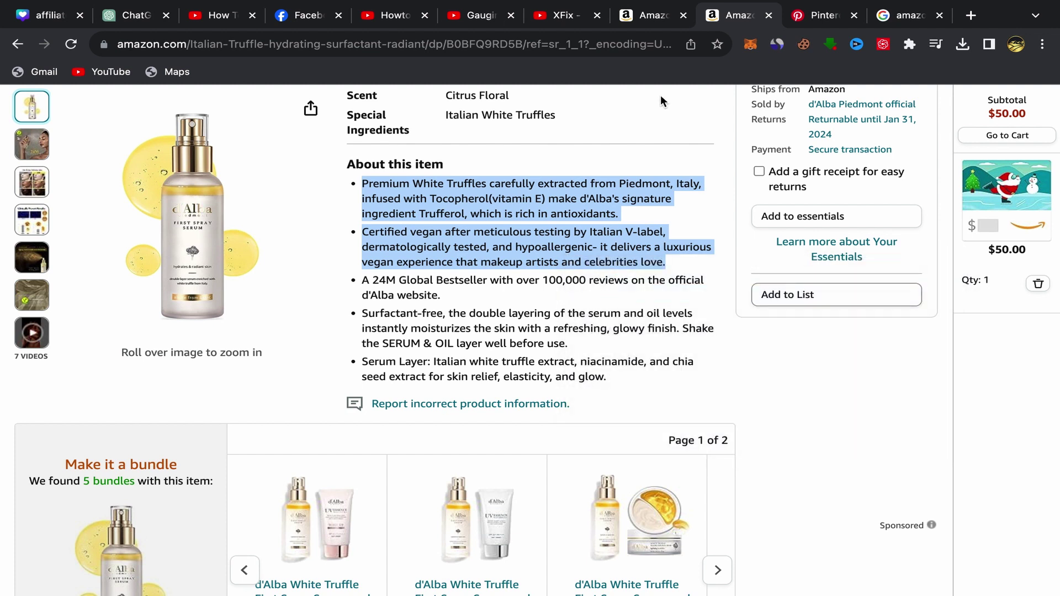
# Step: Paste the bullets about Piedmont white truffles and vegan testing as the pin description
pyautogui.click(818, 15)
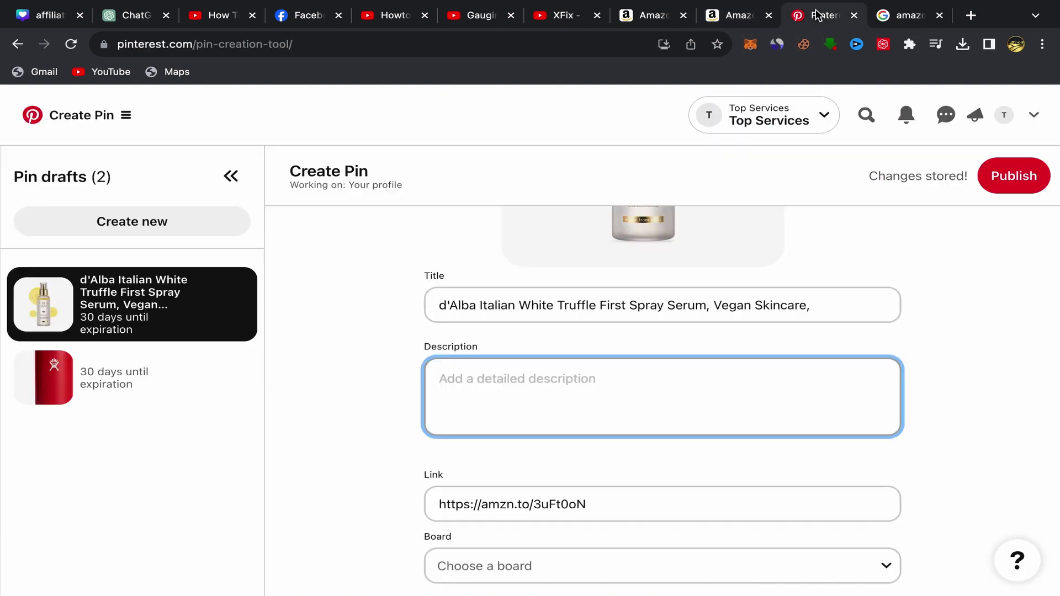
pyautogui.rightClick(448, 380)
pyautogui.click(469, 466)
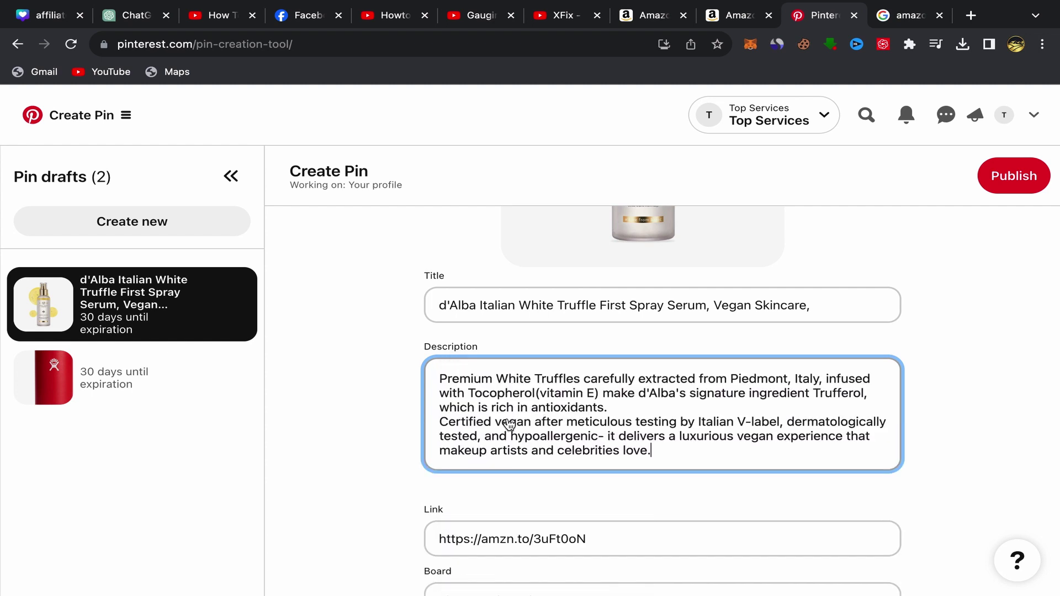
pyautogui.scroll(-4, 508, 425)
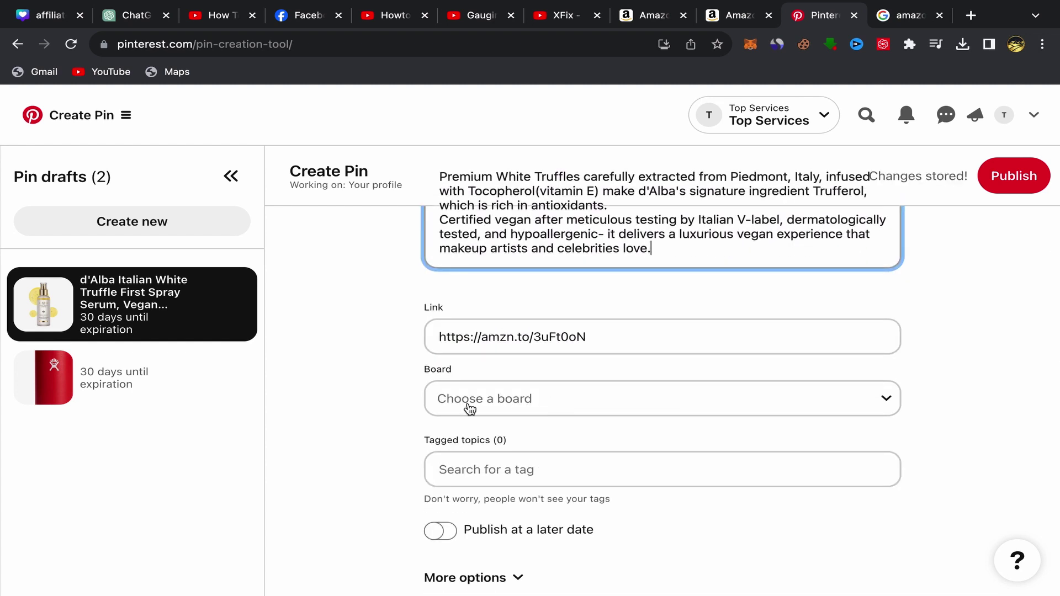
# Step: Assign the serum pin to the 'pinterest' board
pyautogui.click(560, 408)
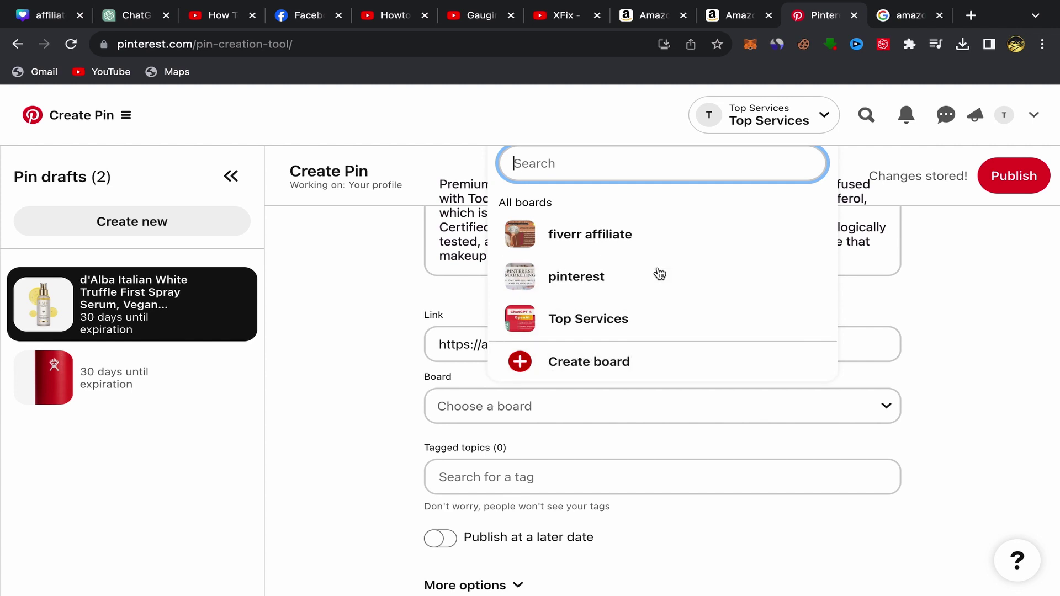
pyautogui.click(575, 276)
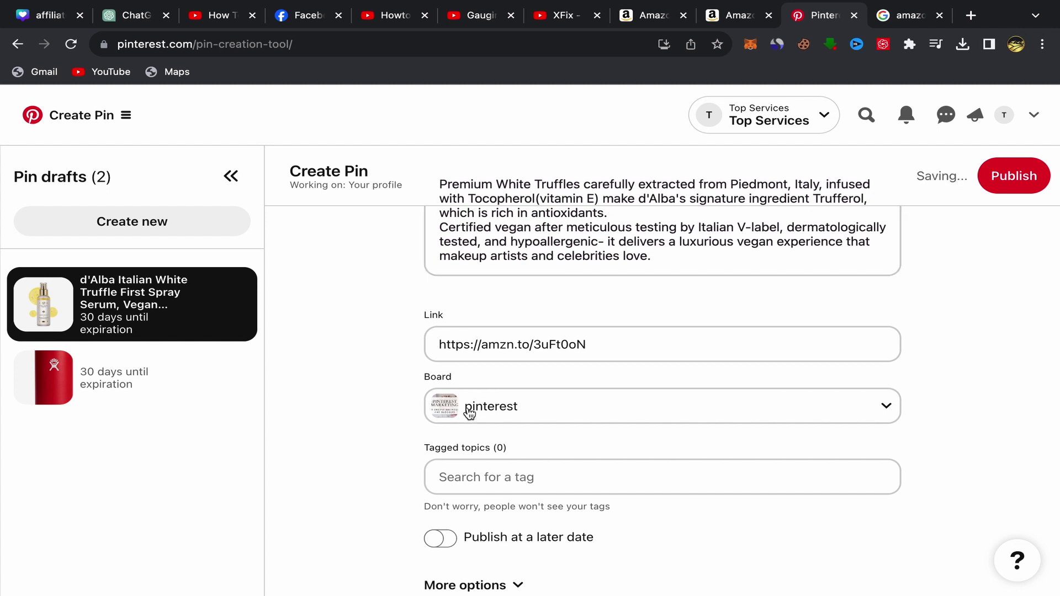
pyautogui.scroll(-1, 402, 401)
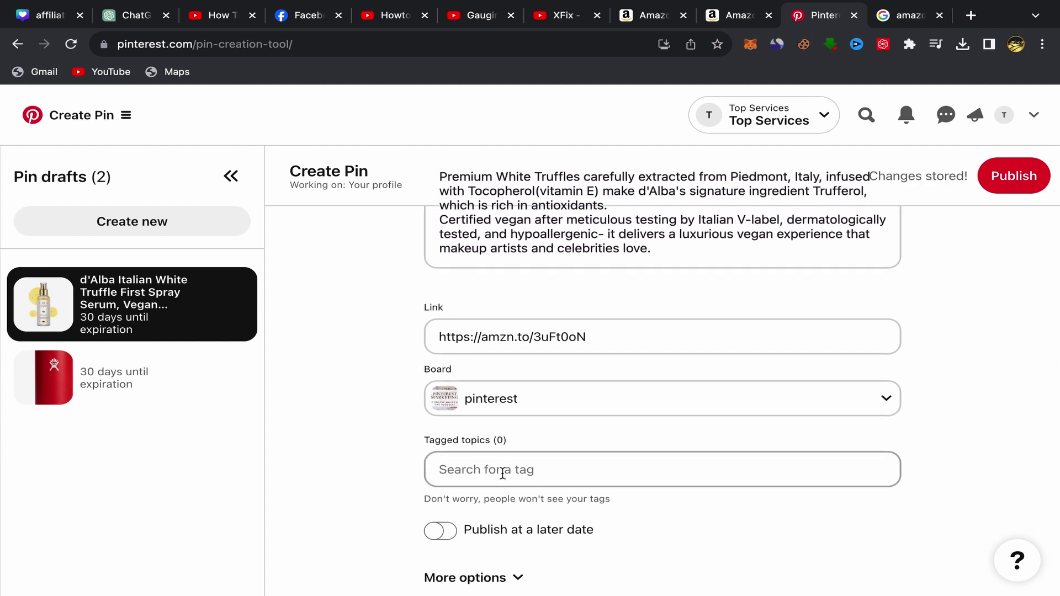
pyautogui.scroll(3, 567, 394)
pyautogui.scroll(2, 567, 394)
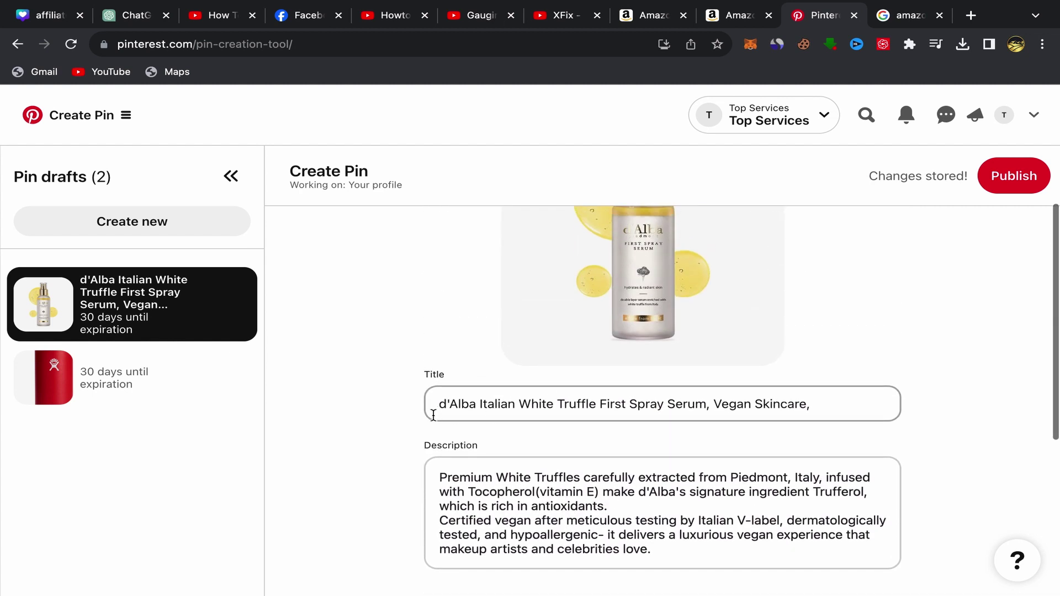
# Step: Copy the product name from the title and paste it into Tagged topics
pyautogui.moveTo(441, 406); pyautogui.dragTo(705, 408)
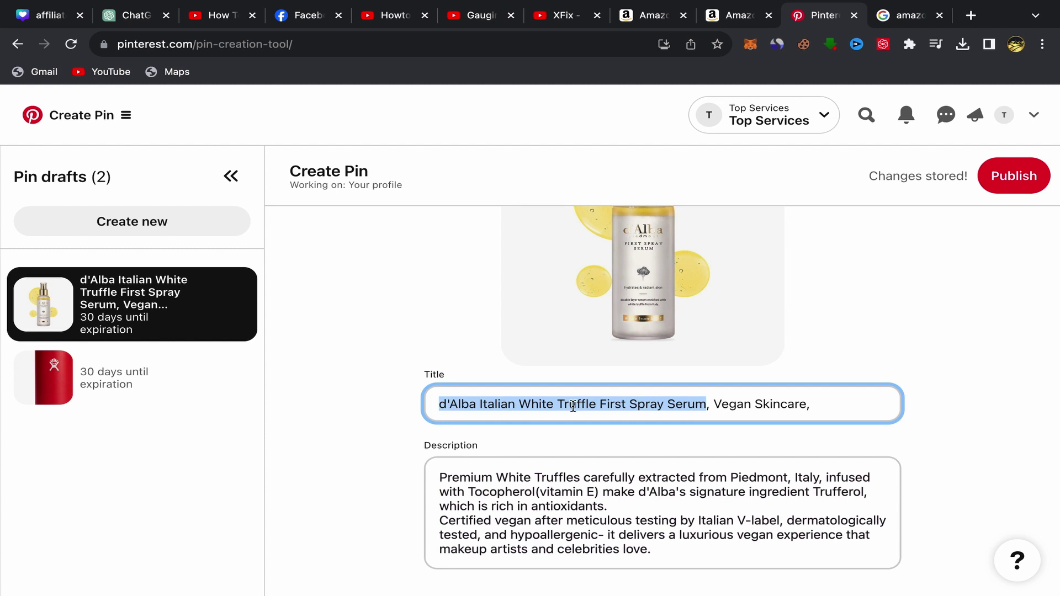
pyautogui.rightClick(545, 406)
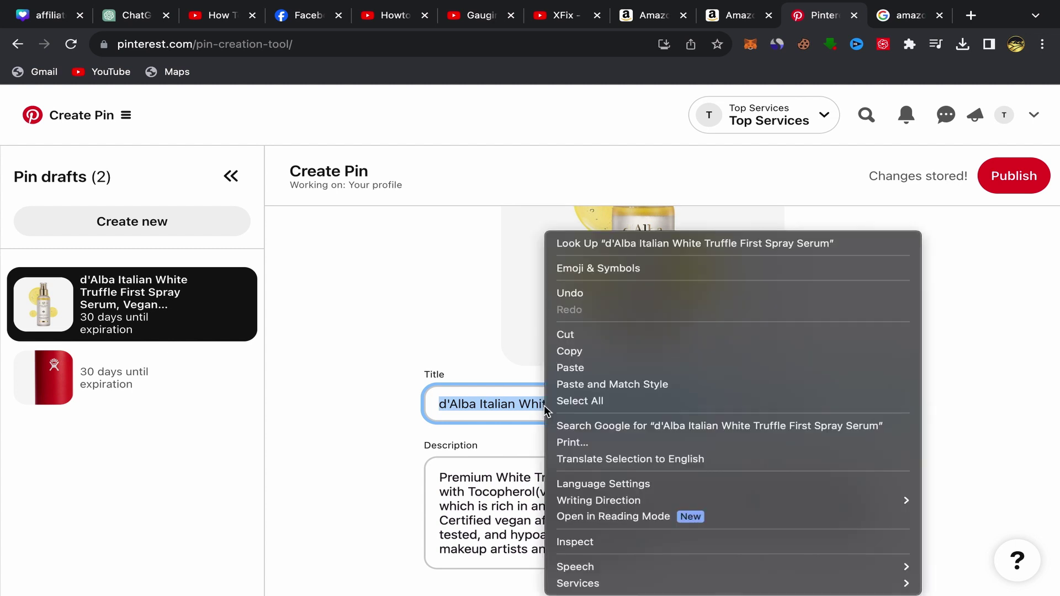
pyautogui.click(584, 351)
pyautogui.scroll(-5, 496, 442)
pyautogui.click(469, 474)
pyautogui.rightClick(448, 470)
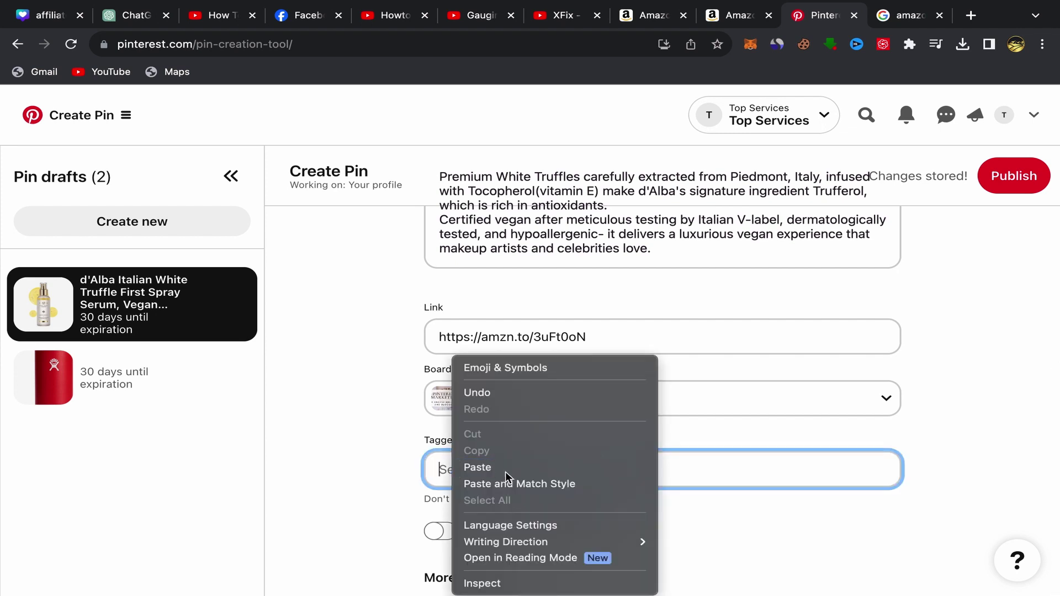
pyautogui.click(477, 468)
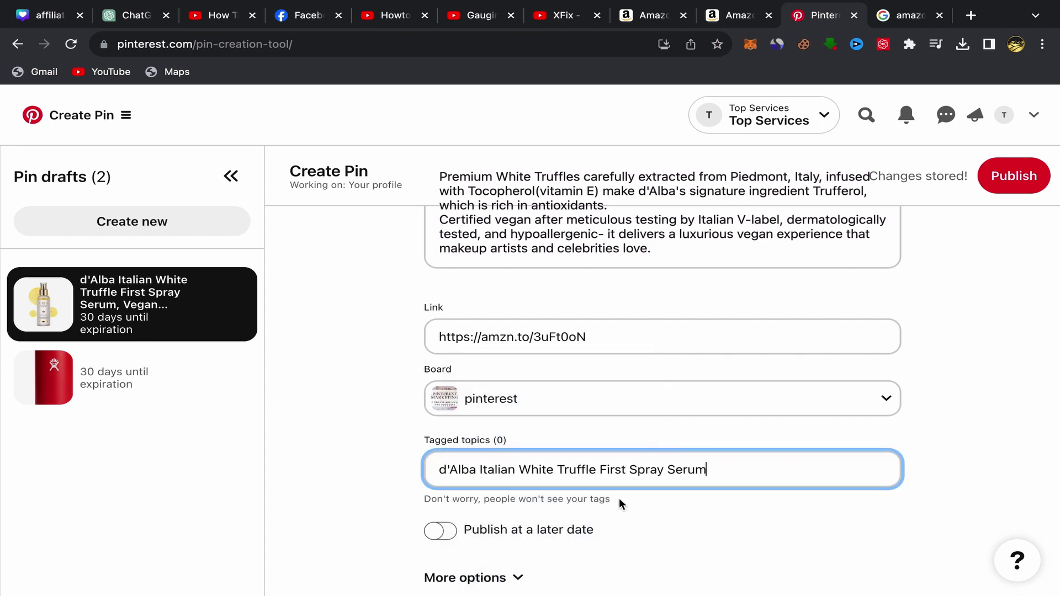
# Step: Publish the d'Alba serum pin and view its page with title, description and amzn.to link
pyautogui.click(1014, 177)
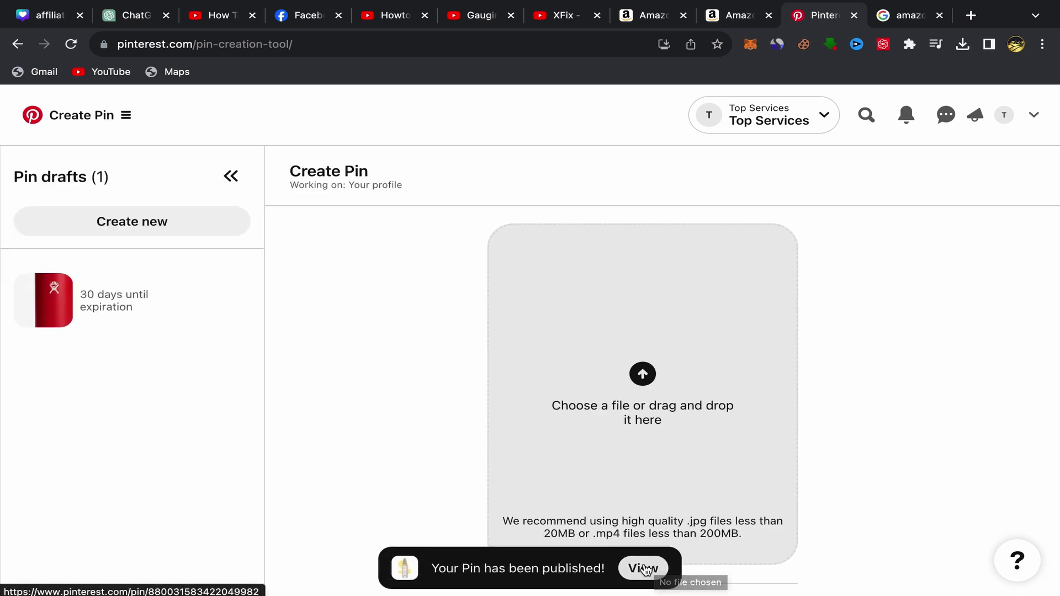
pyautogui.click(645, 569)
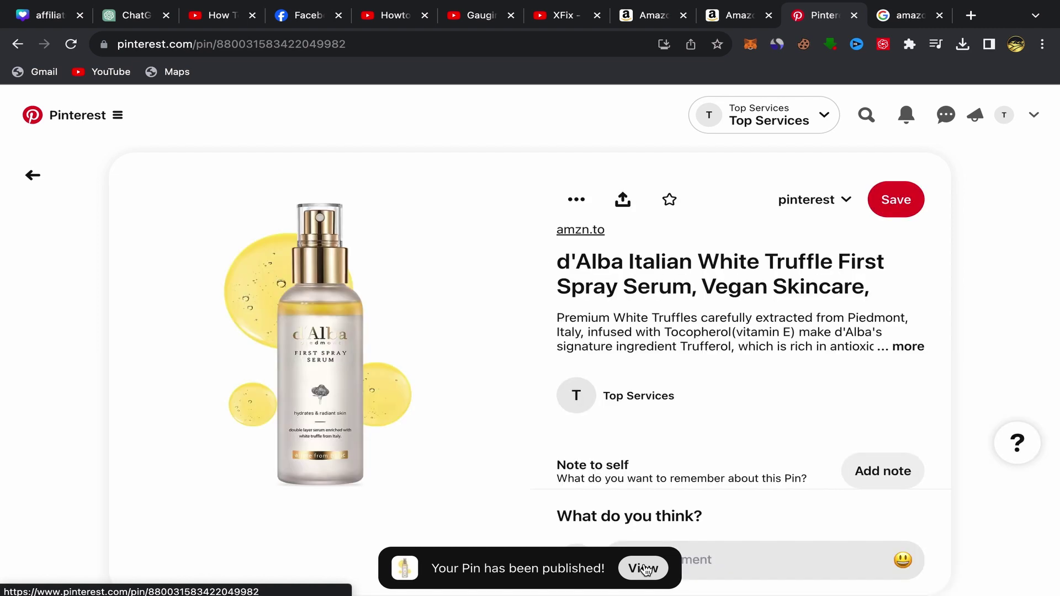
pyautogui.scroll(-3, 404, 411)
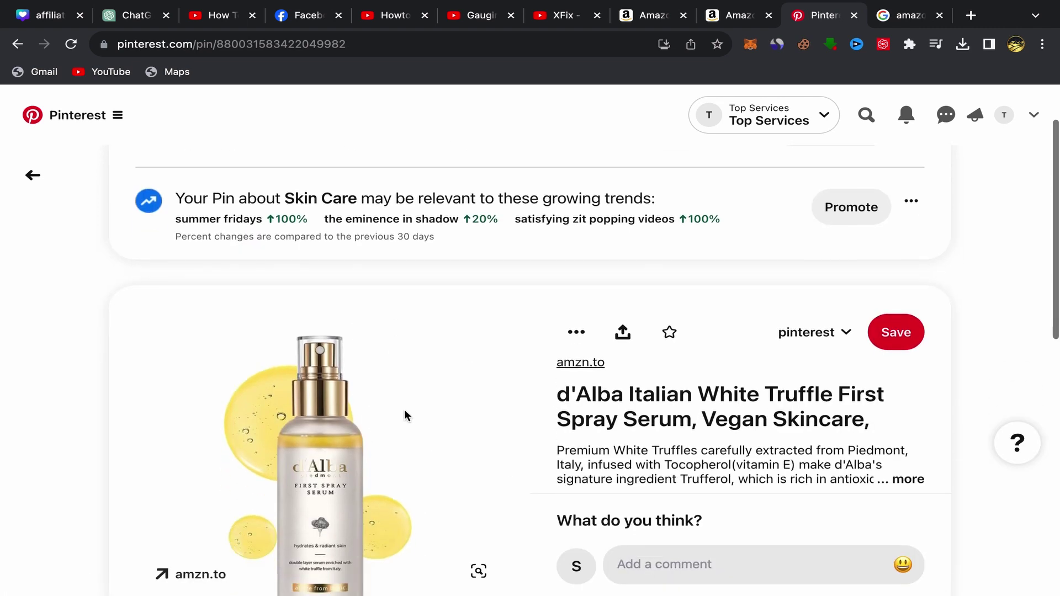
pyautogui.scroll(-2, 459, 387)
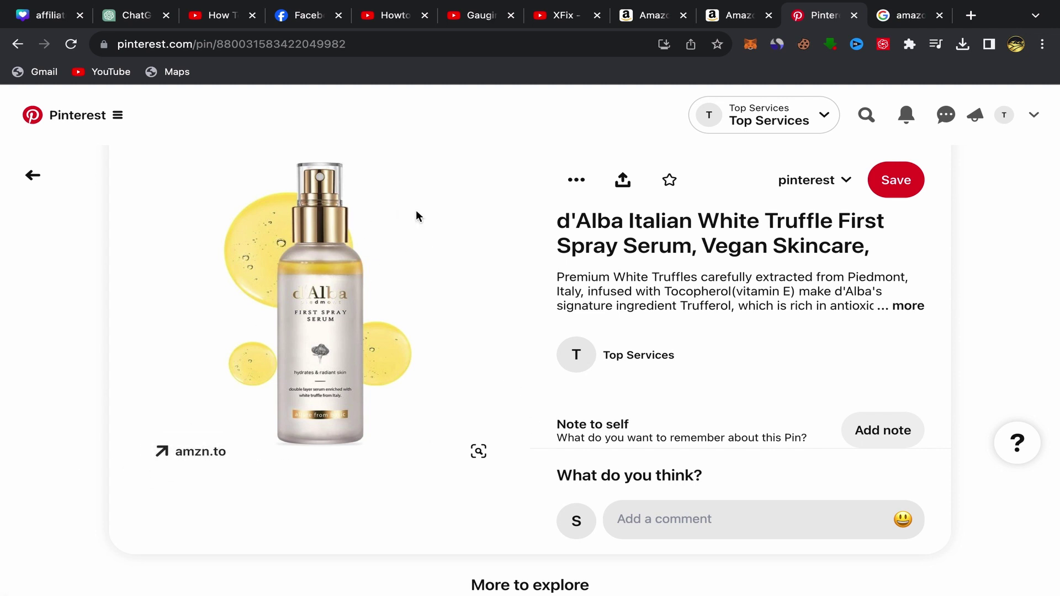
pyautogui.click(652, 15)
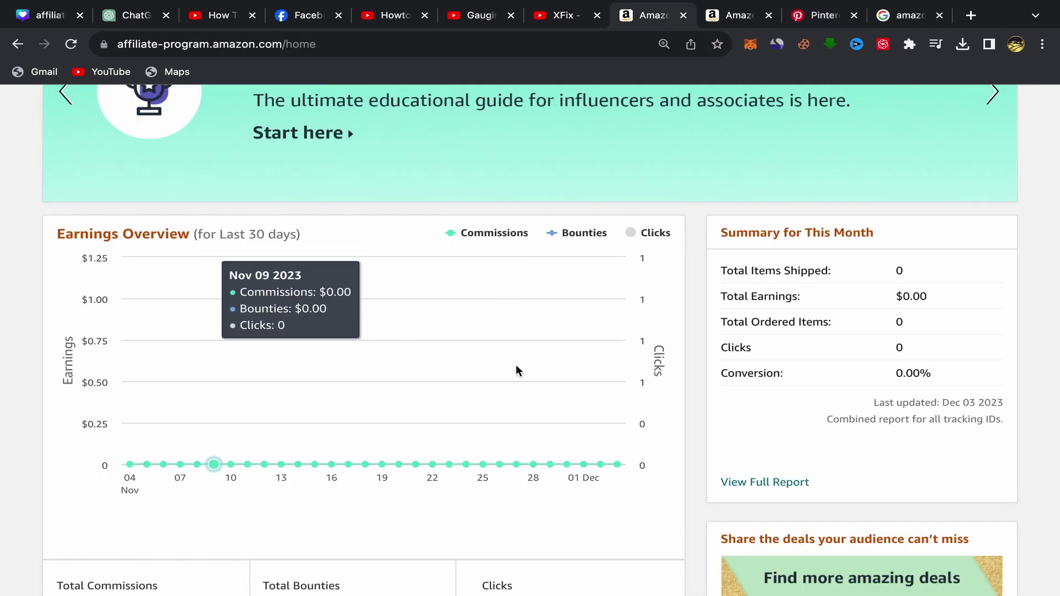
pyautogui.scroll(6, 473, 307)
pyautogui.scroll(-7, 473, 307)
pyautogui.scroll(-1, 473, 305)
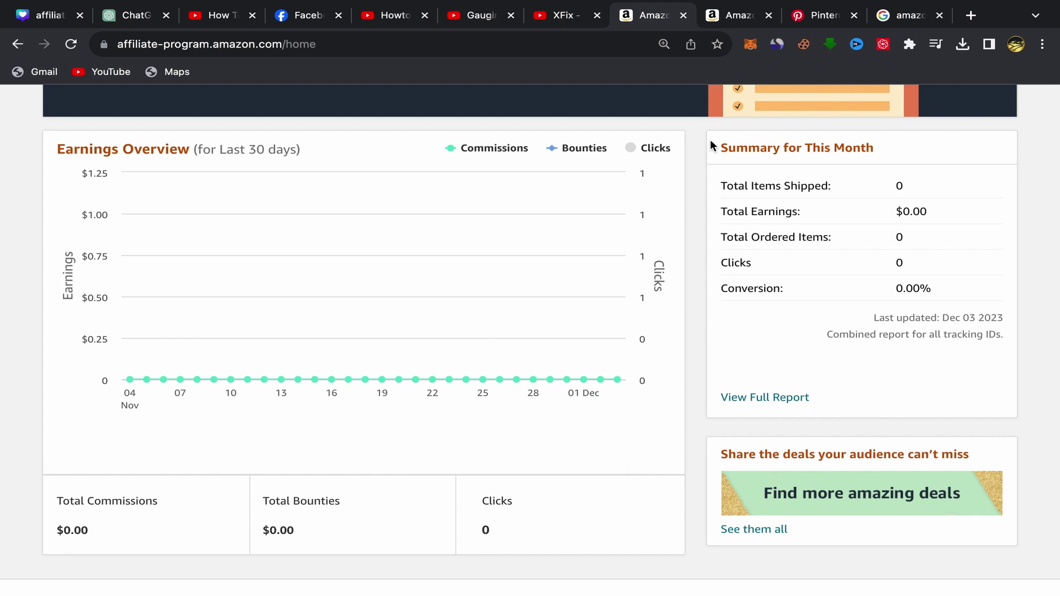
pyautogui.click(818, 17)
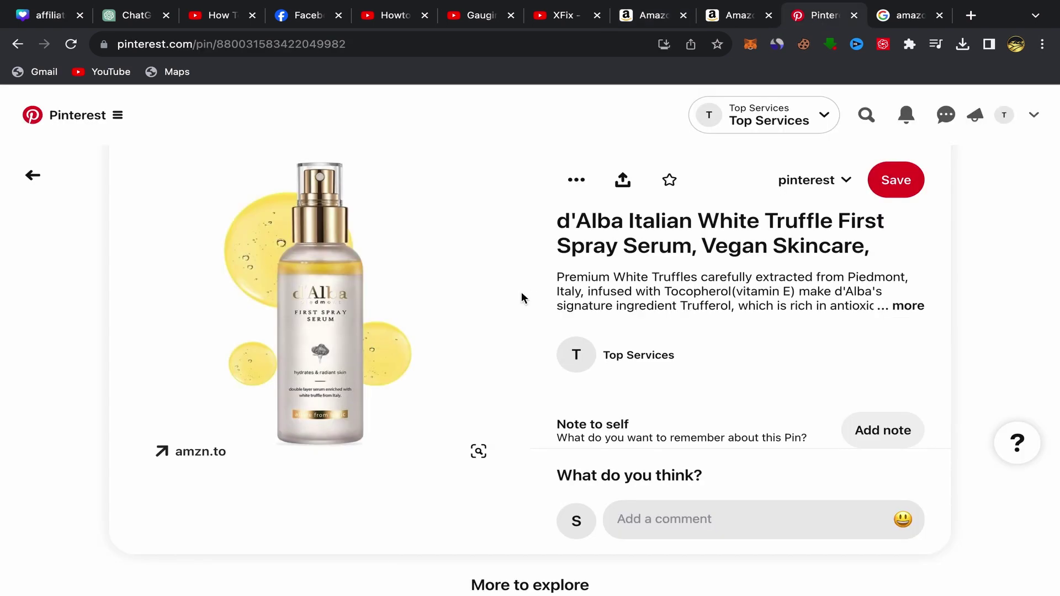